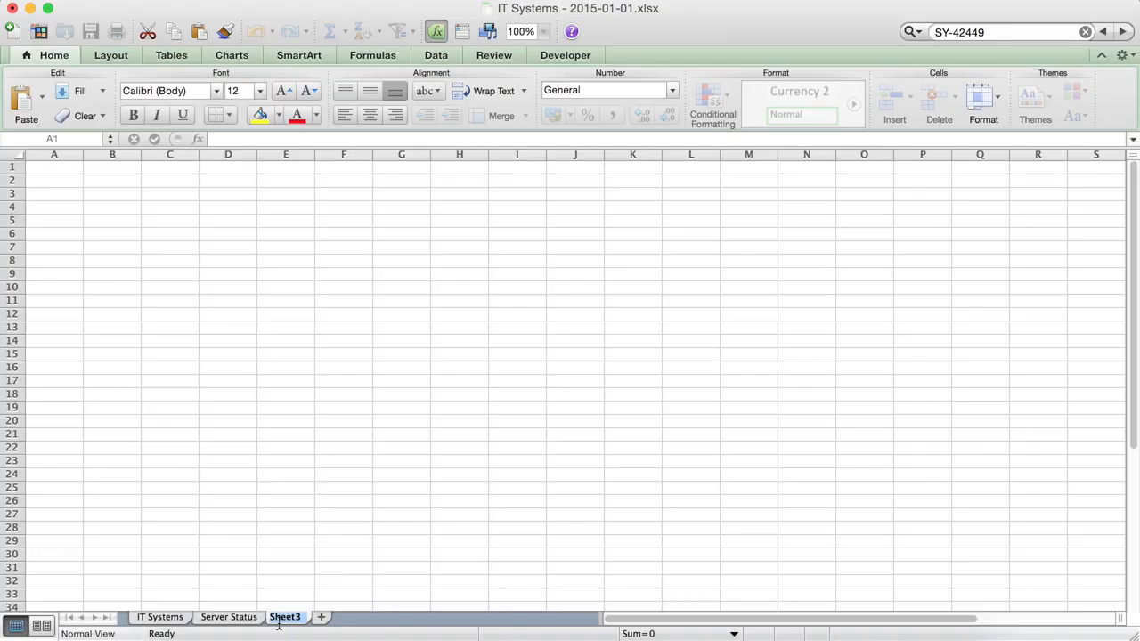
- Rename the Sheet3 worksheet as "TEMP Email"
{"action": "type", "text": "Email"}
{"action": "key", "text": "Return"}
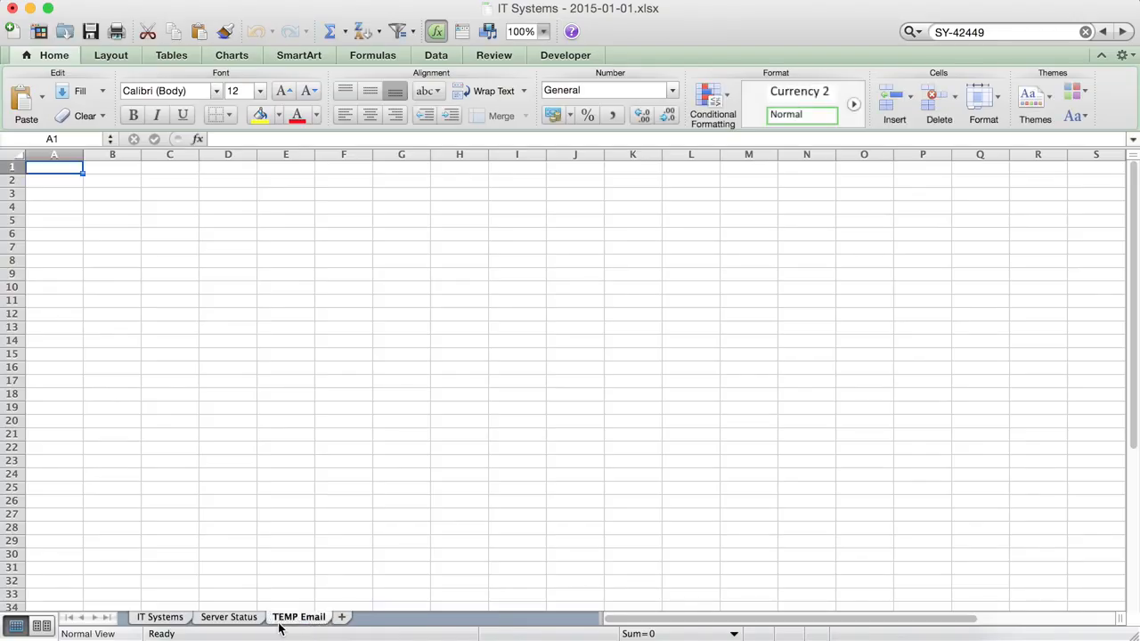
{"action": "left_click", "coordinate": [209, 248]}
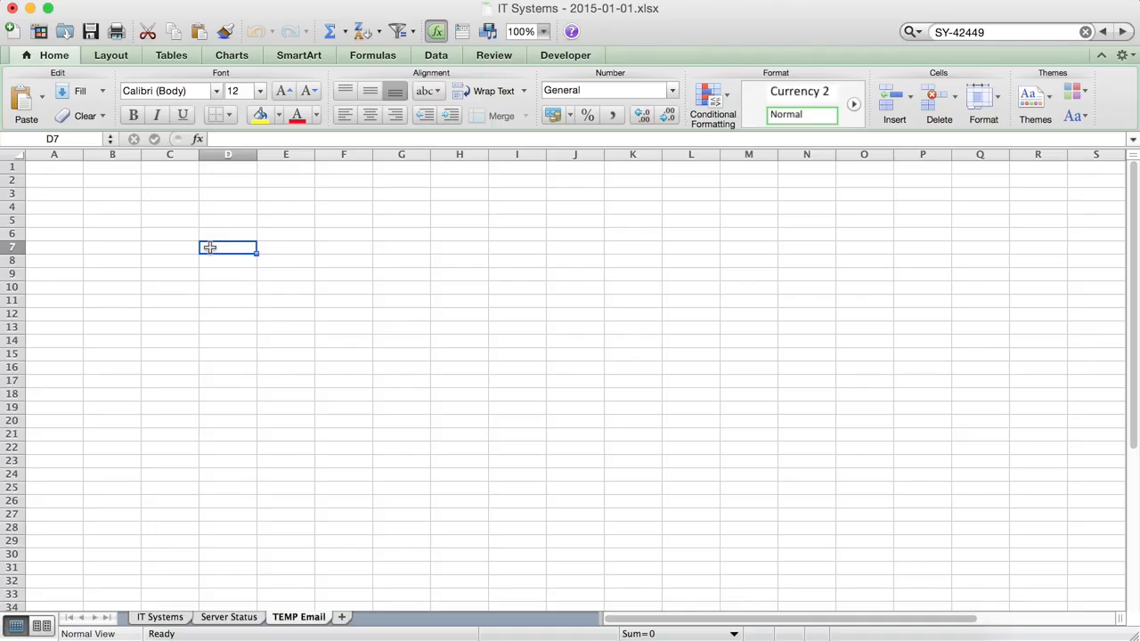
- Enter "1. Theses Ids are only on my list but not on your list. Do you have an idea why?" in cell E6
{"action": "left_click", "coordinate": [270, 234]}
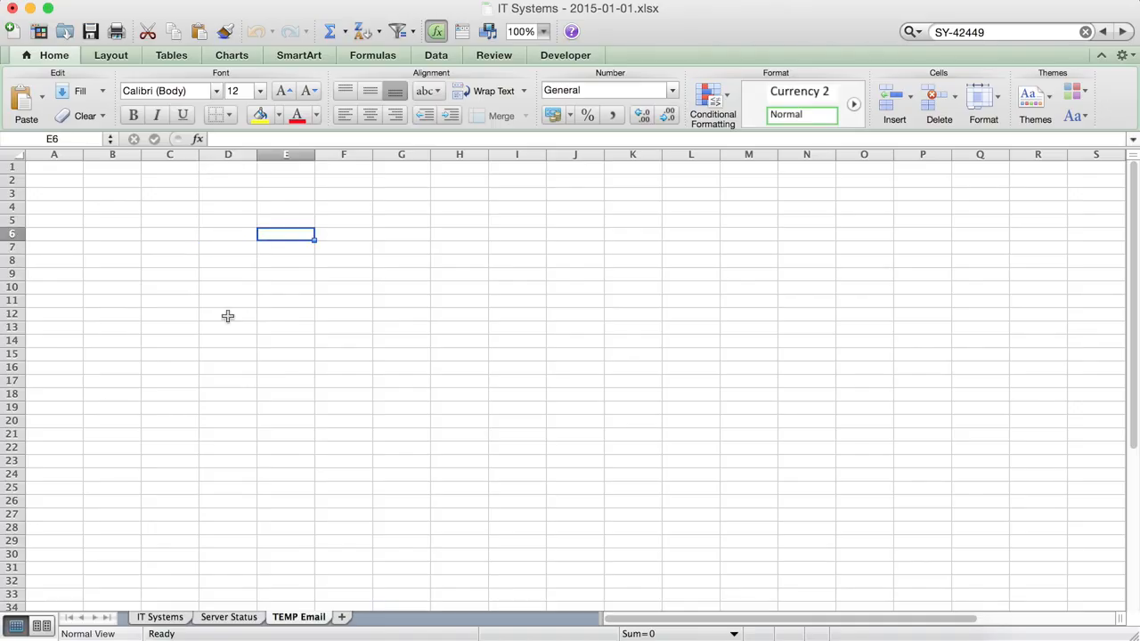
{"action": "type", "text": "1. Theses"}
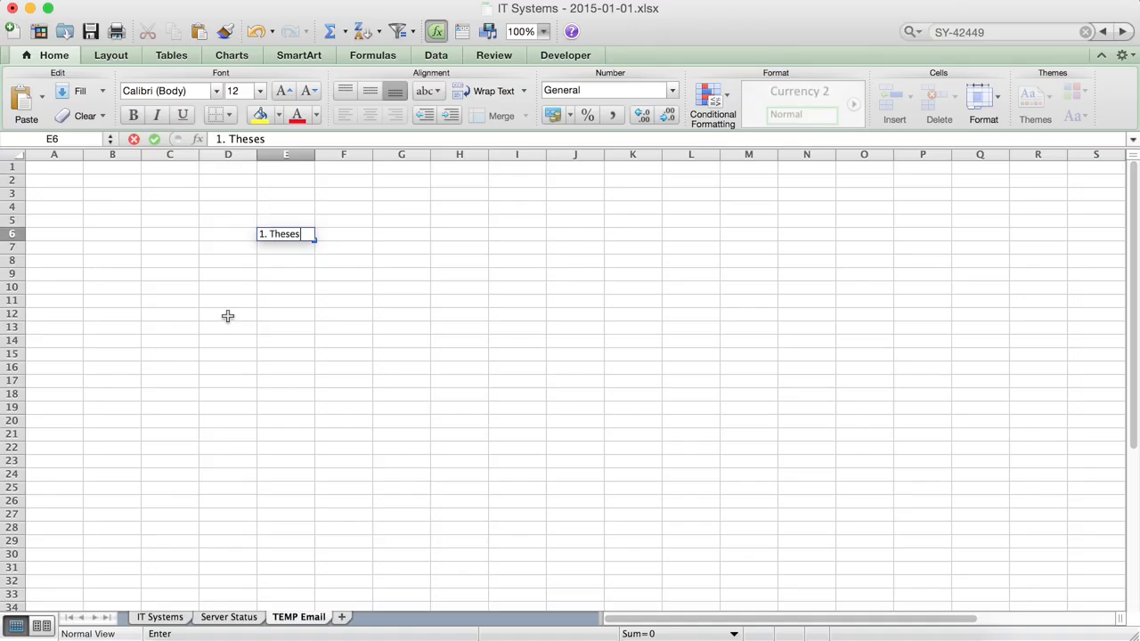
{"action": "type", "text": " IDs are "}
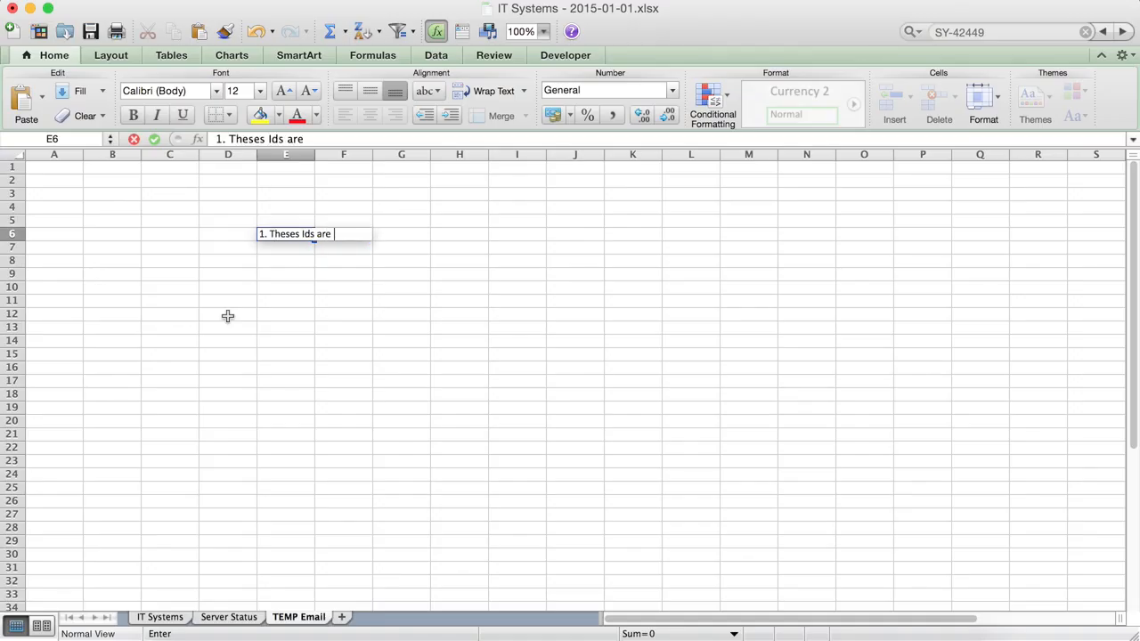
{"action": "type", "text": "only on my list bu"}
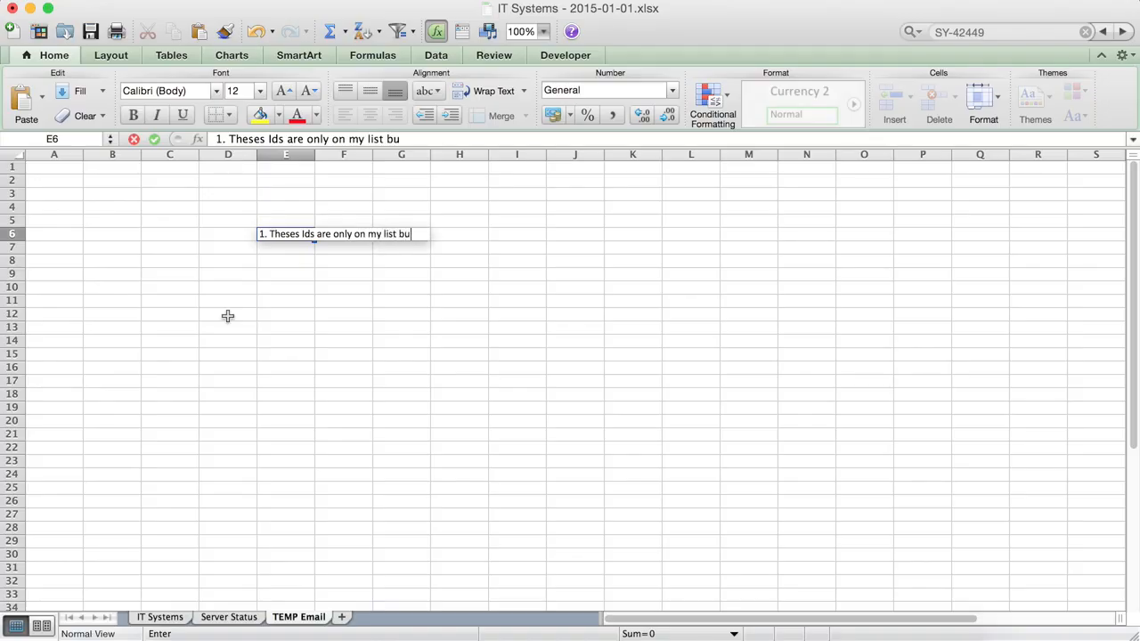
{"action": "type", "text": "t not you"}
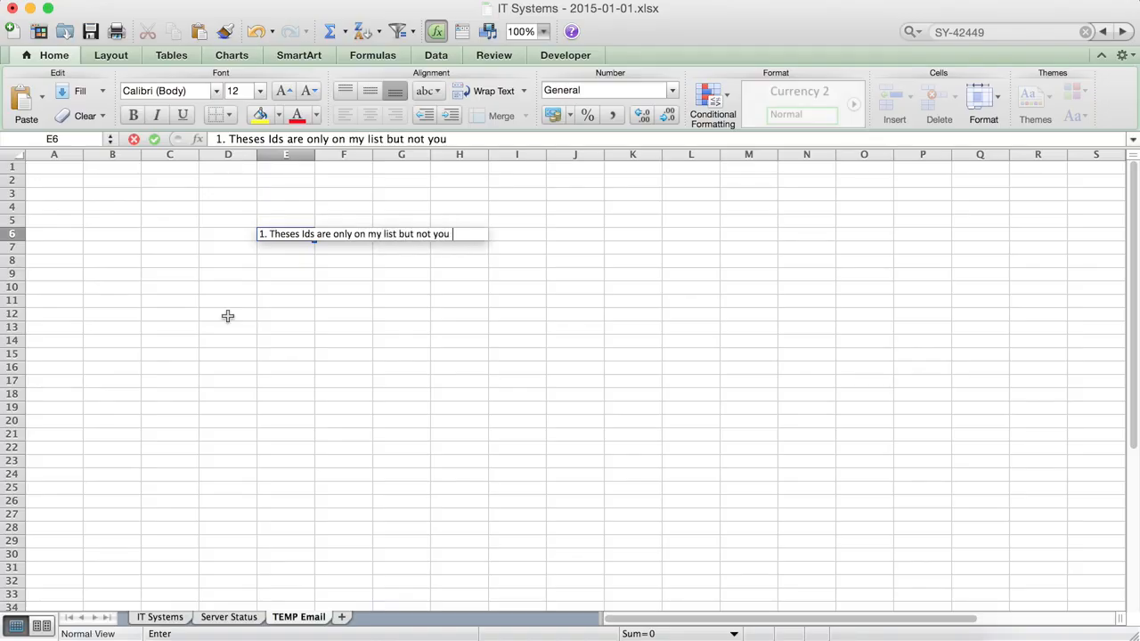
{"action": "key", "text": "BackSpace"}
{"action": "key", "text": "BackSpace"}
{"action": "type", "text": "n y"}
{"action": "key", "text": "BackSpace"}
{"action": "key", "text": "BackSpace"}
{"action": "key", "text": "BackSpace"}
{"action": "type", "text": "on your list."}
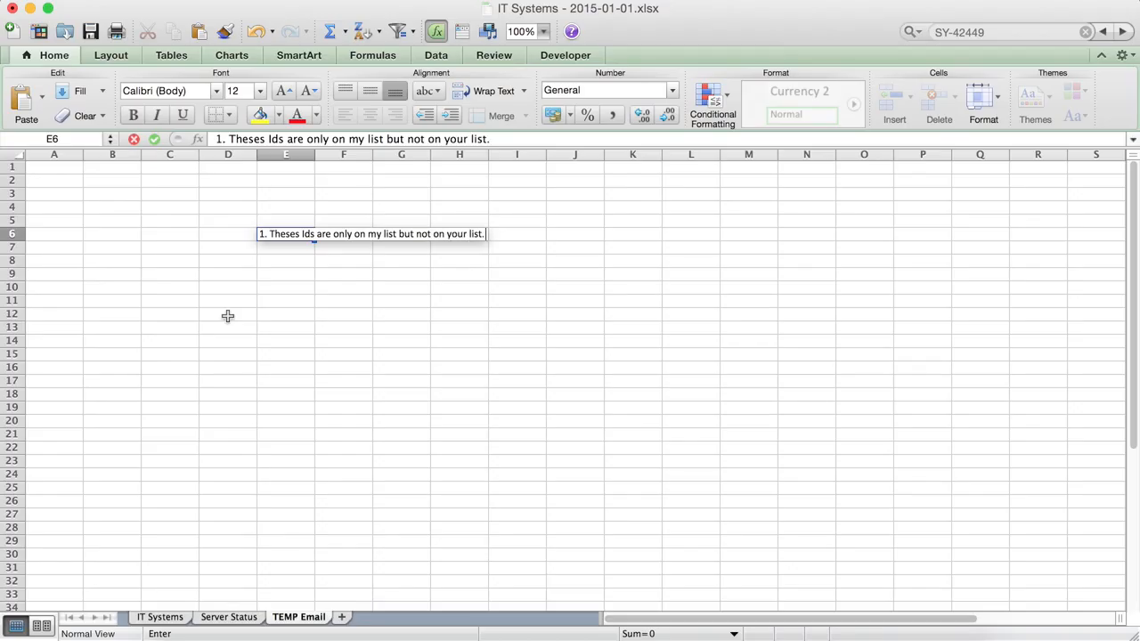
{"action": "type", "text": " Do you ha"}
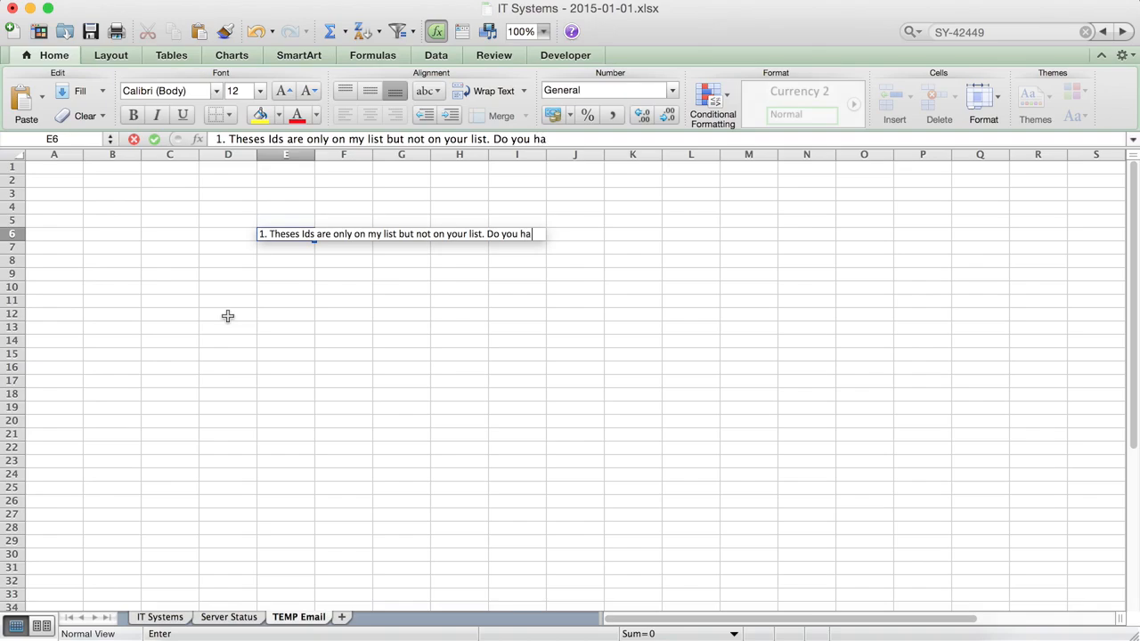
{"action": "type", "text": "ve an idea wh"}
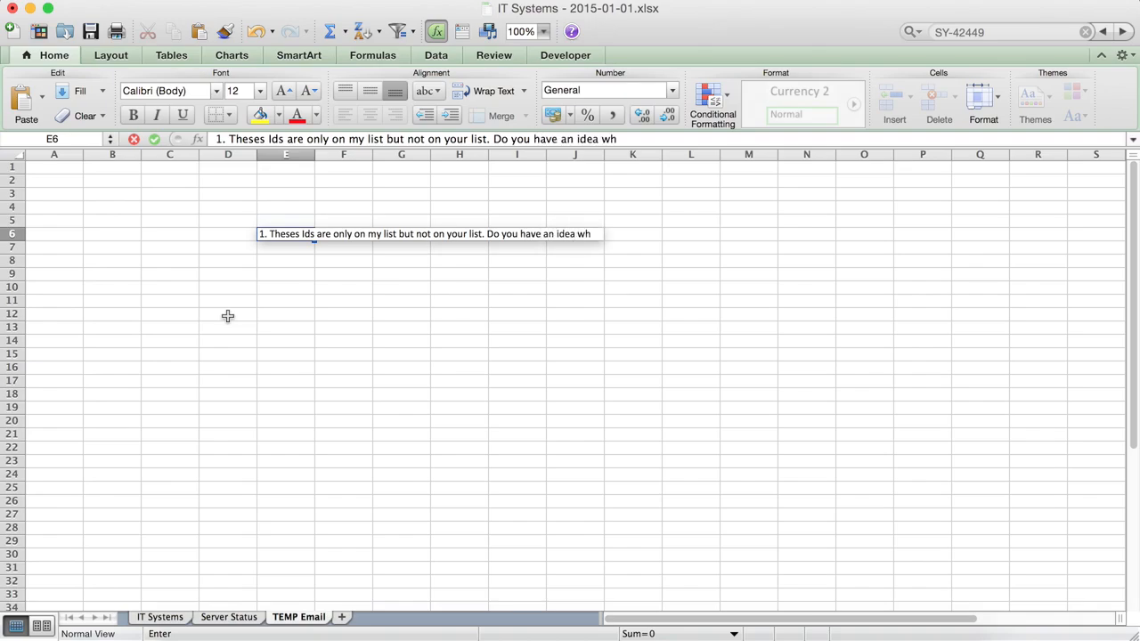
{"action": "type", "text": "y?"}
{"action": "key", "text": "Return"}
{"action": "key", "text": "Up"}
{"action": "key", "text": "Down"}
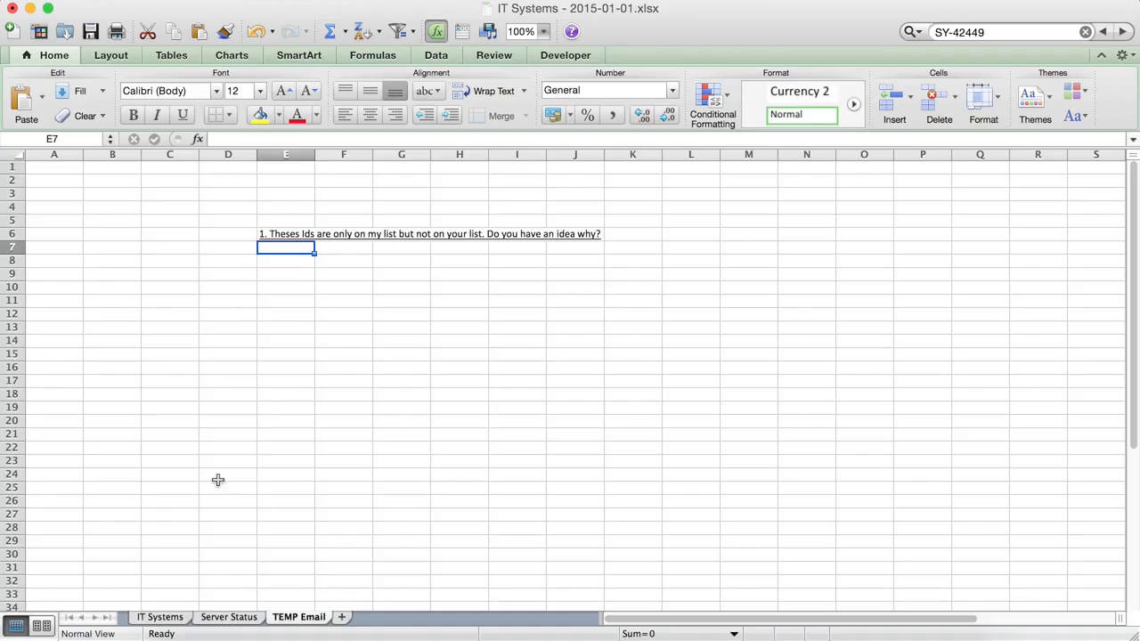
- On the IT Systems sheet, remove the existing filter and reapply it to header cells A4:I4, including How often in Server Status
{"action": "left_click", "coordinate": [155, 619]}
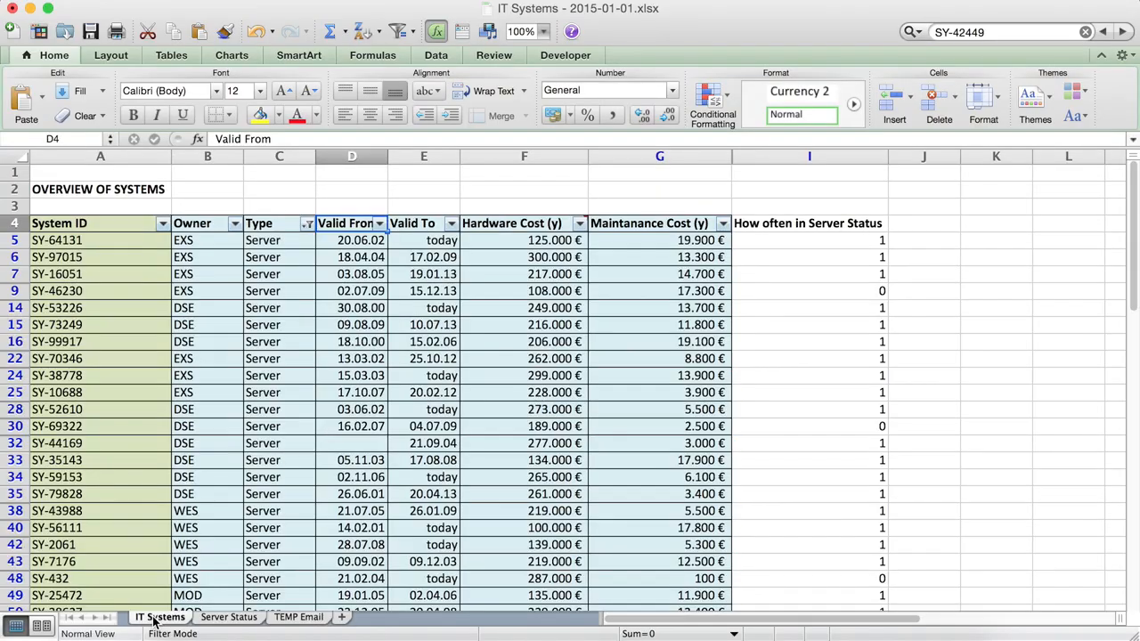
{"action": "left_click", "coordinate": [772, 224]}
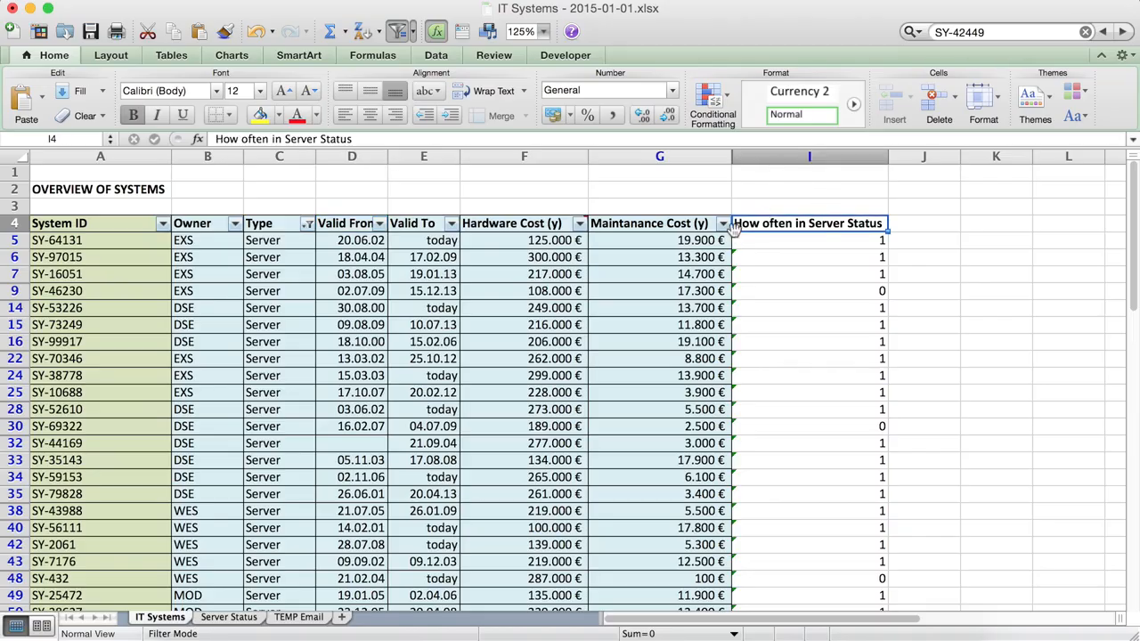
{"action": "left_click", "coordinate": [867, 292]}
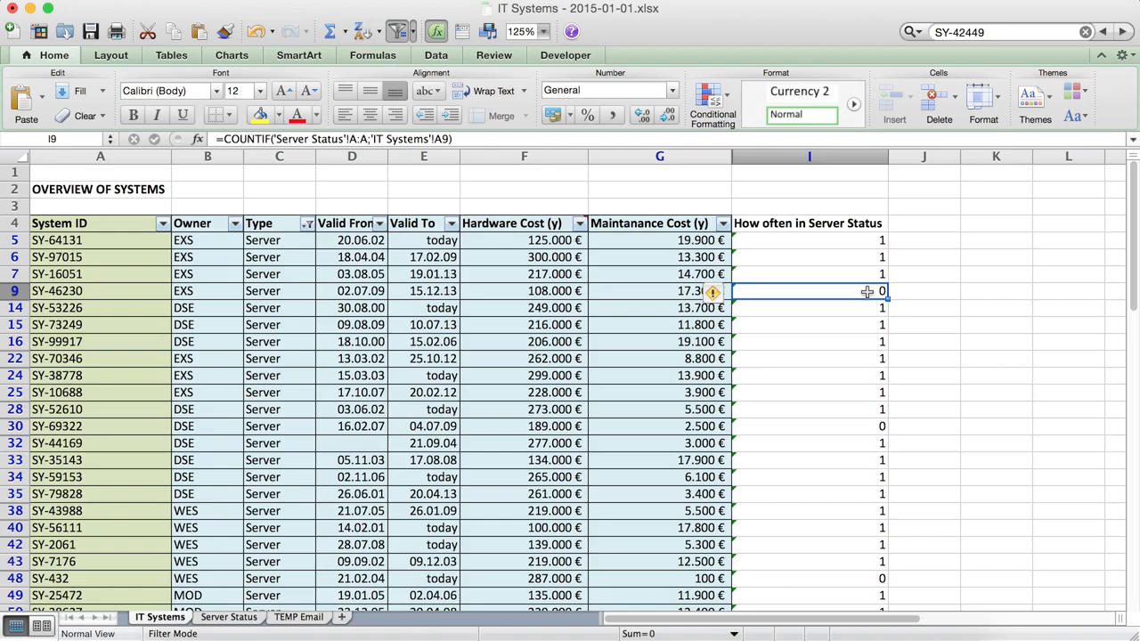
{"action": "left_click", "coordinate": [775, 222]}
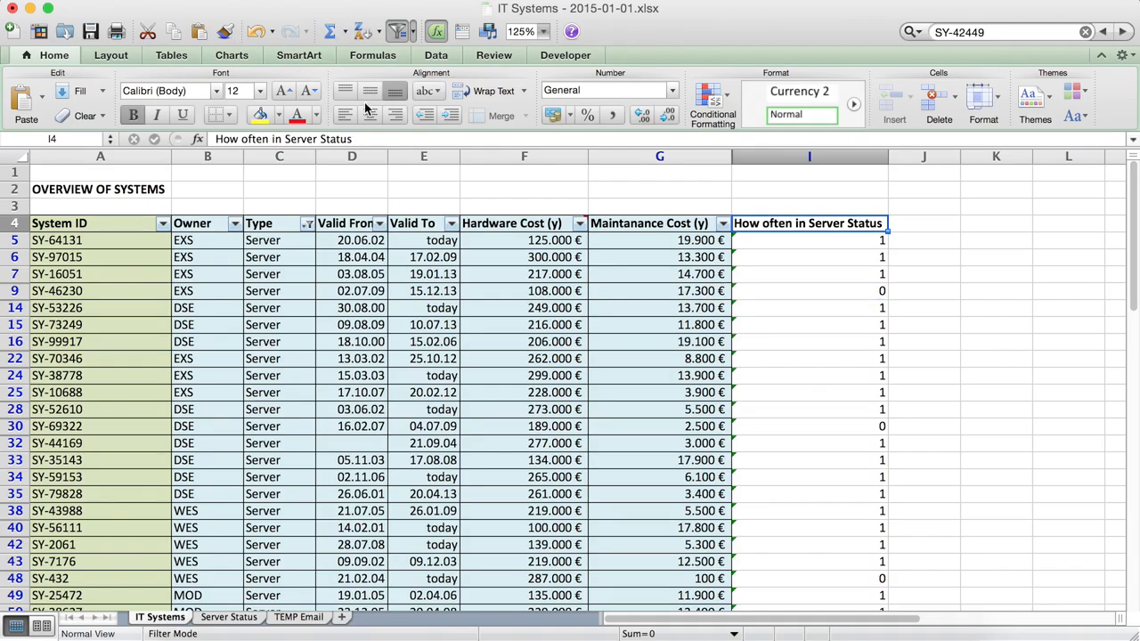
{"action": "left_click", "coordinate": [437, 56]}
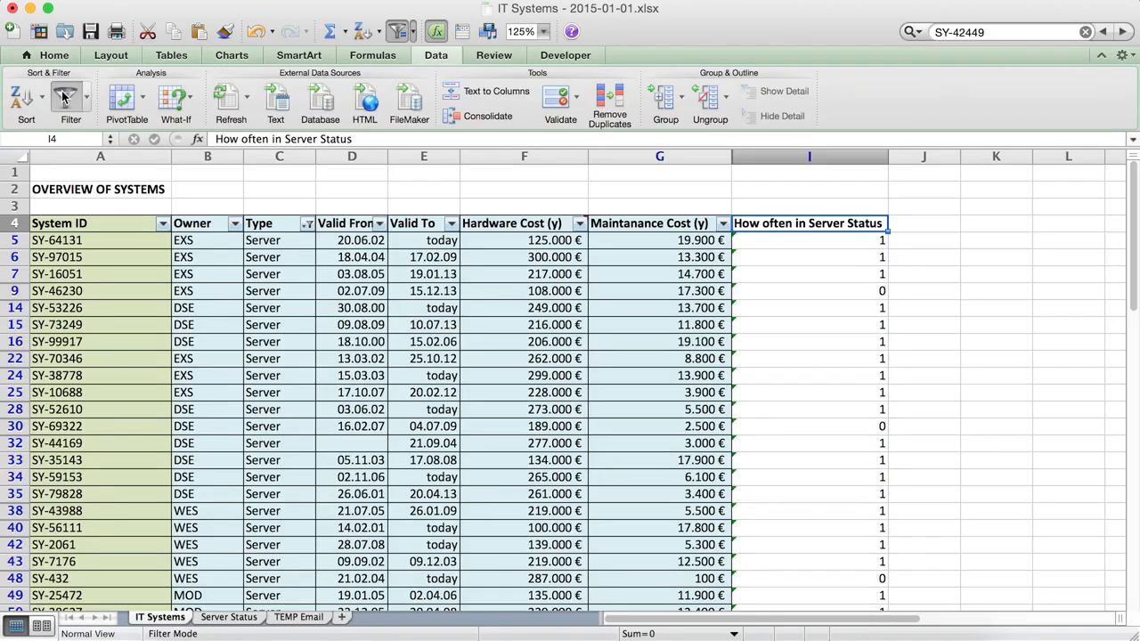
{"action": "left_click", "coordinate": [64, 98]}
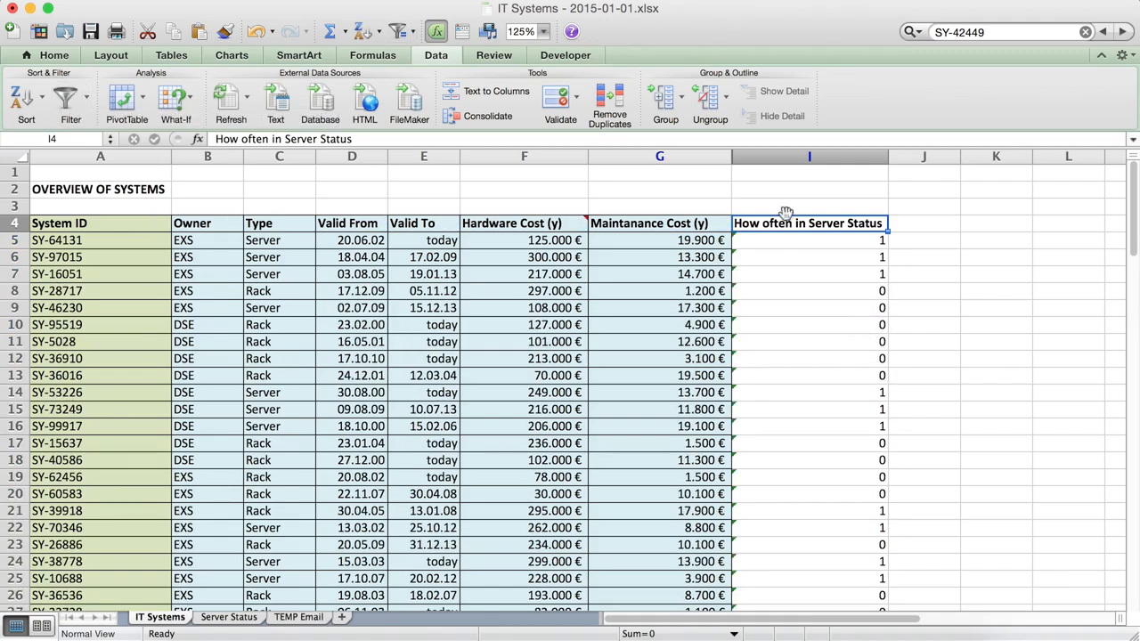
{"action": "left_click_drag", "start_coordinate": [787, 224], "coordinate": [108, 223]}
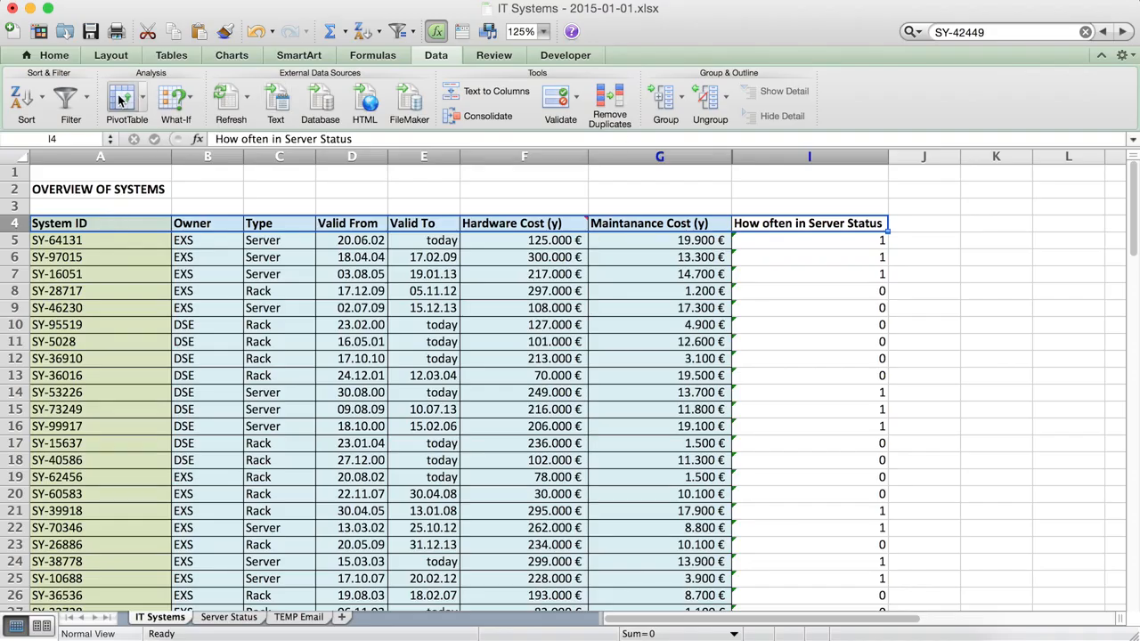
{"action": "left_click", "coordinate": [71, 100]}
{"action": "left_click", "coordinate": [830, 309]}
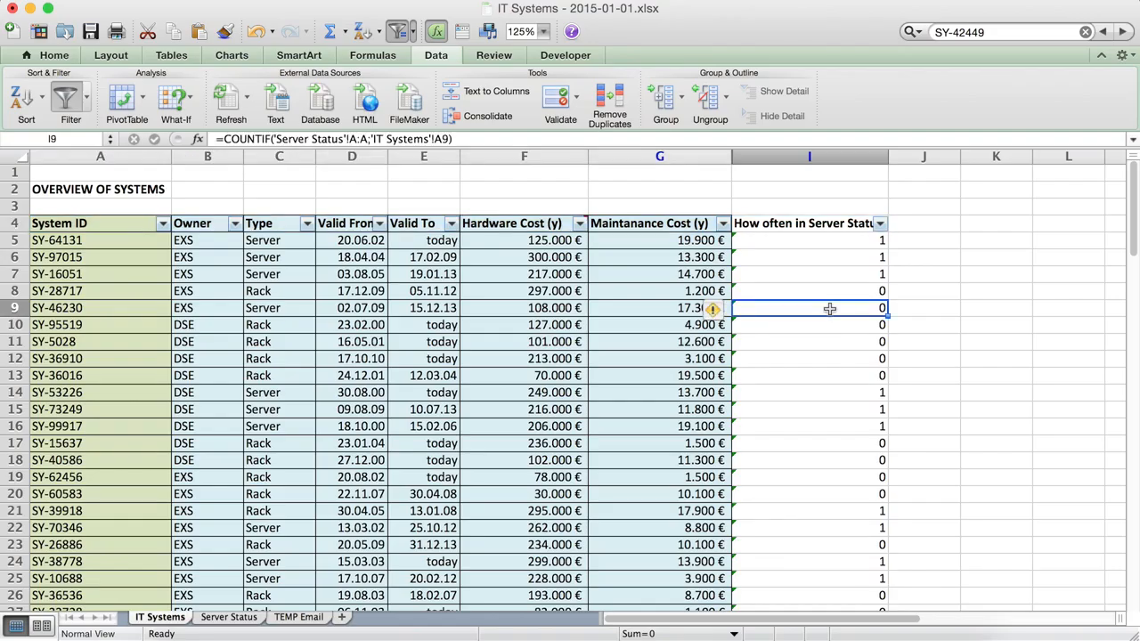
- Filter the How often in Server Status column to show only the value 0
{"action": "left_click", "coordinate": [881, 226]}
{"action": "left_click", "coordinate": [926, 413]}
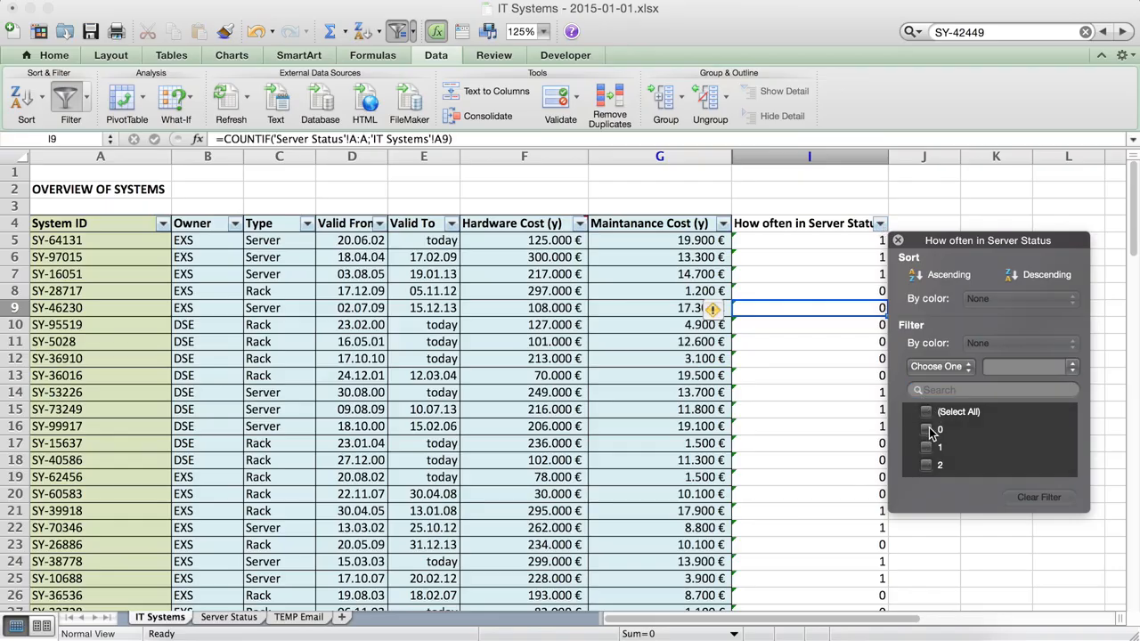
{"action": "left_click", "coordinate": [928, 430]}
{"action": "left_click", "coordinate": [837, 416]}
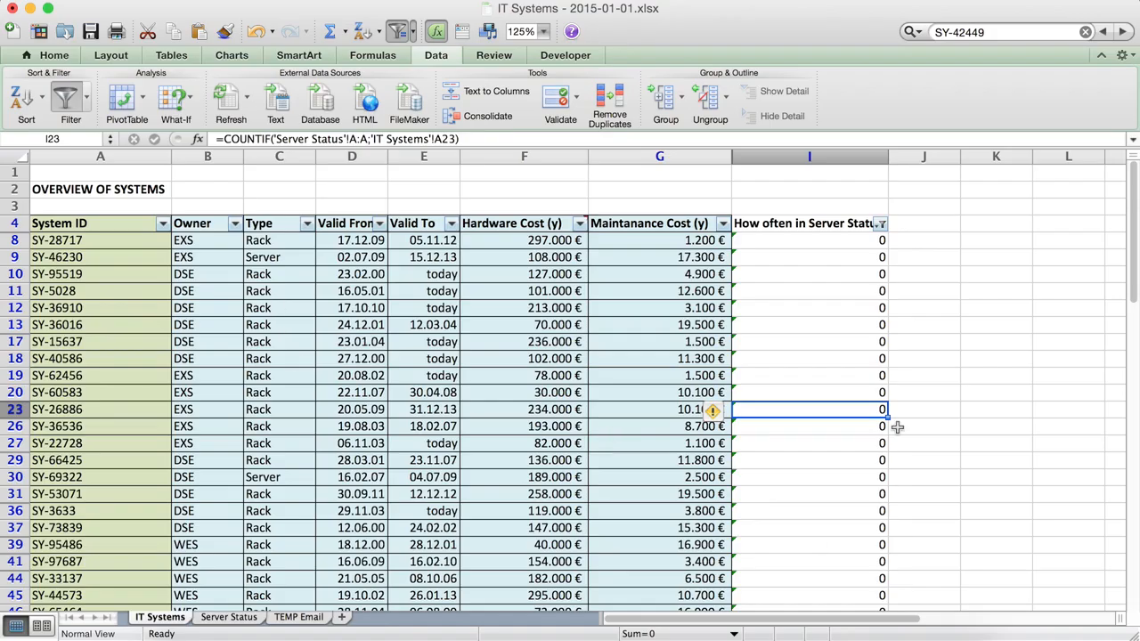
- Filter the Type column to exclude Rack and keep only Server rows
{"action": "scroll", "coordinate": [900, 426], "scroll_direction": "down", "scroll_amount": 5}
{"action": "scroll", "coordinate": [897, 428], "scroll_direction": "up", "scroll_amount": 5}
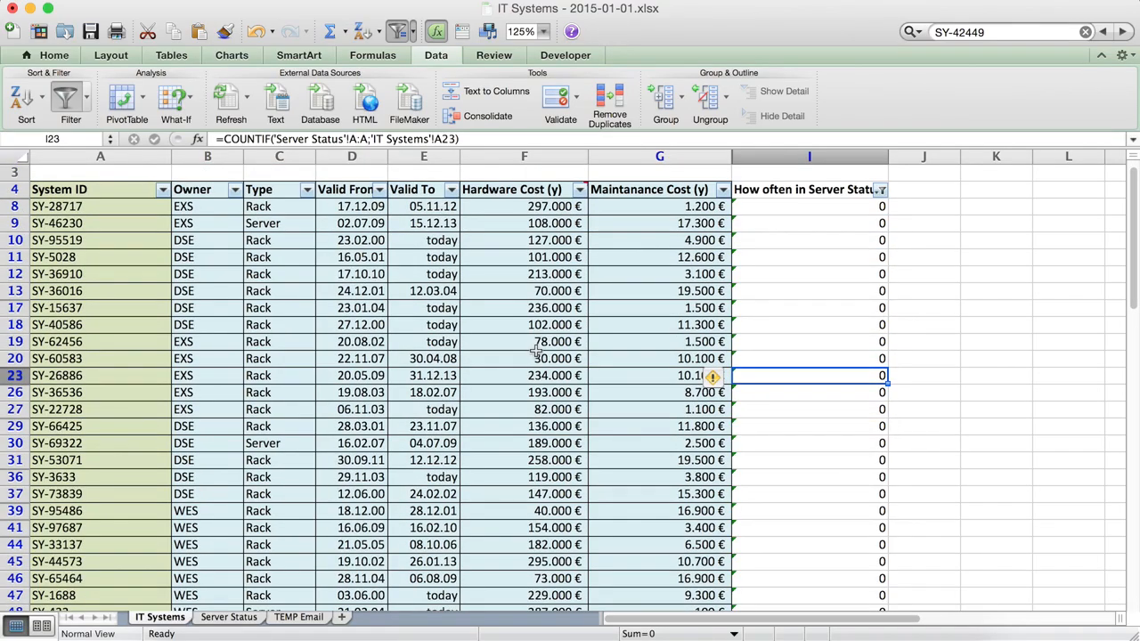
{"action": "left_click", "coordinate": [306, 191]}
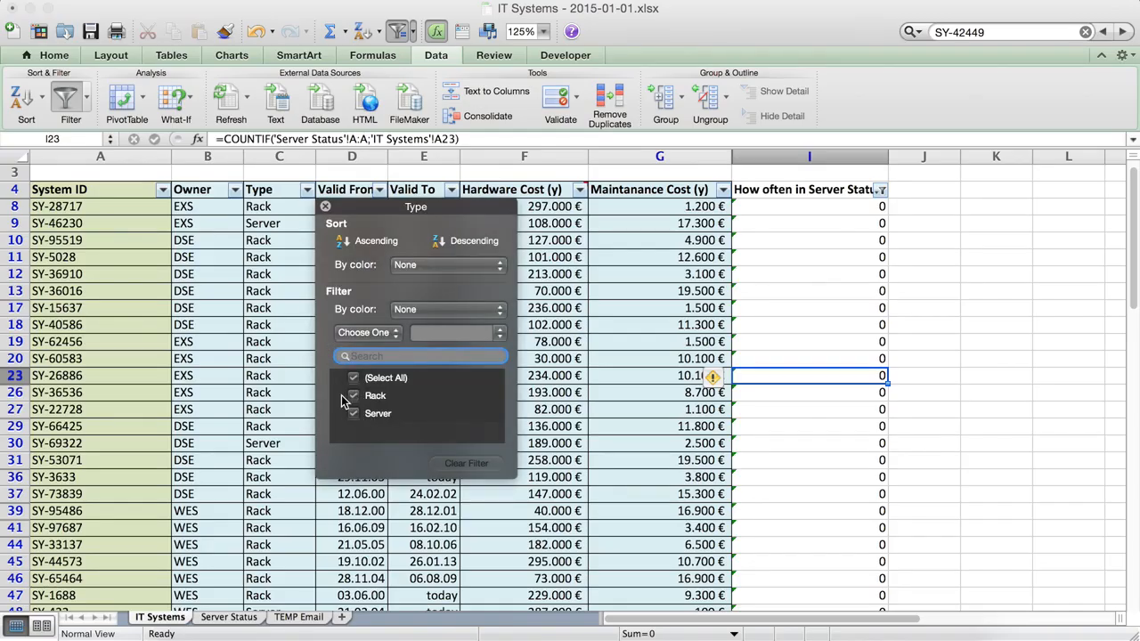
{"action": "left_click", "coordinate": [274, 373]}
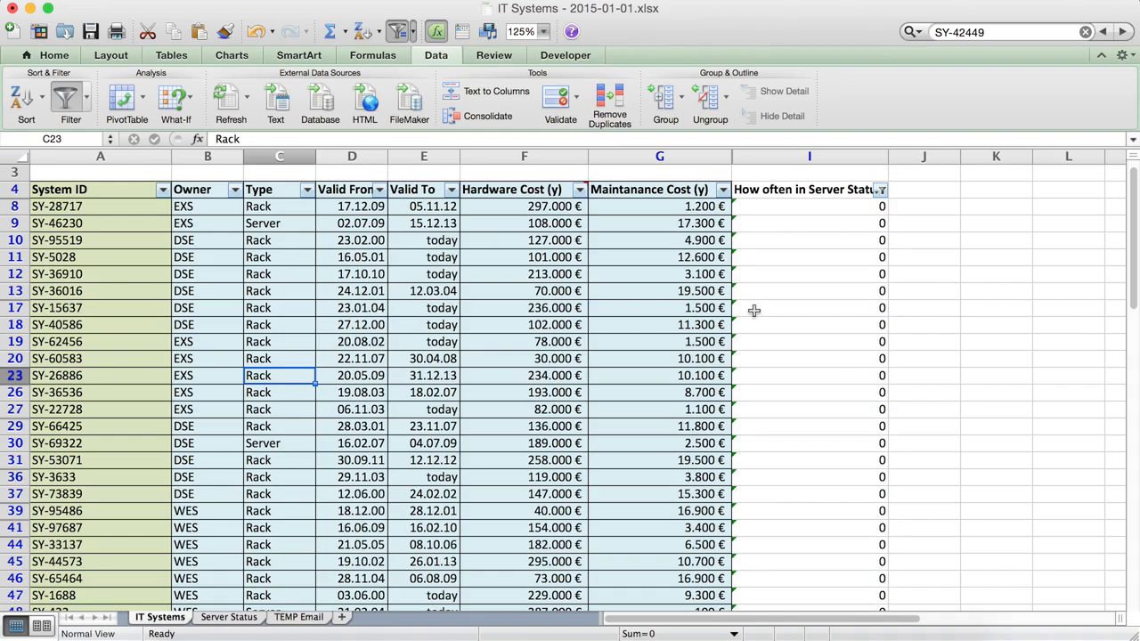
{"action": "scroll", "coordinate": [754, 310], "scroll_direction": "down", "scroll_amount": 5}
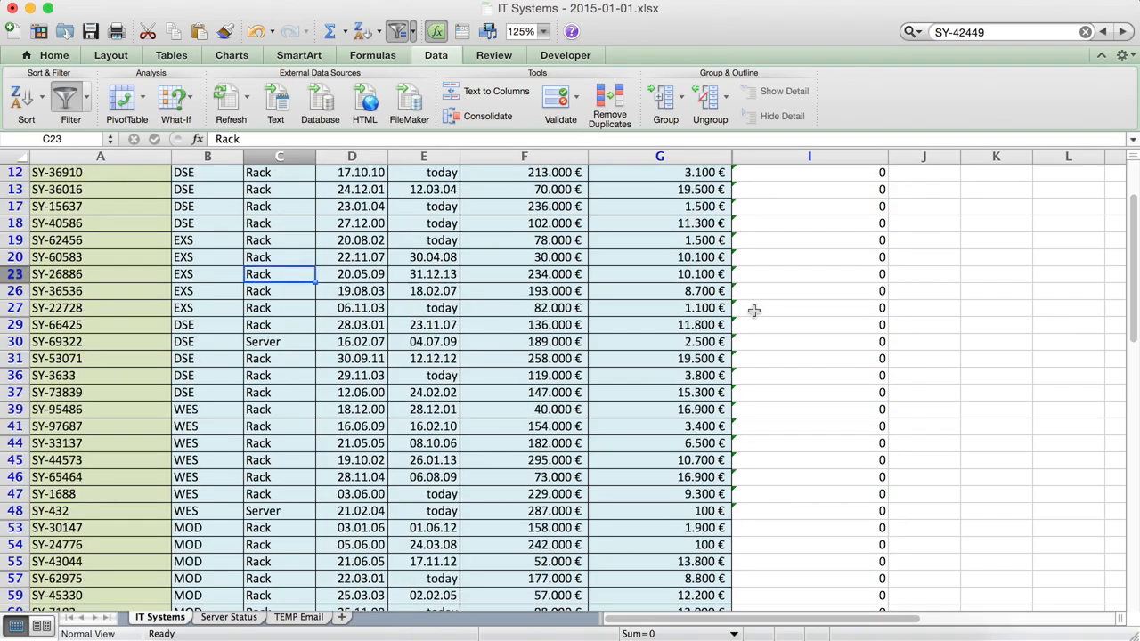
{"action": "scroll", "coordinate": [754, 310], "scroll_direction": "up", "scroll_amount": 7}
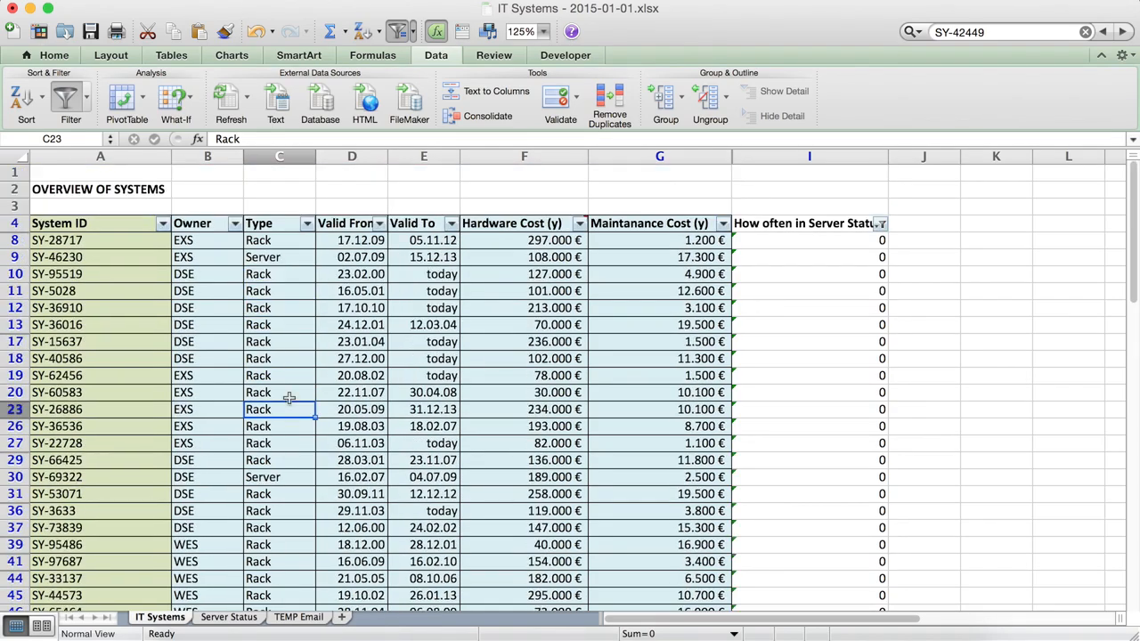
{"action": "left_click", "coordinate": [307, 224]}
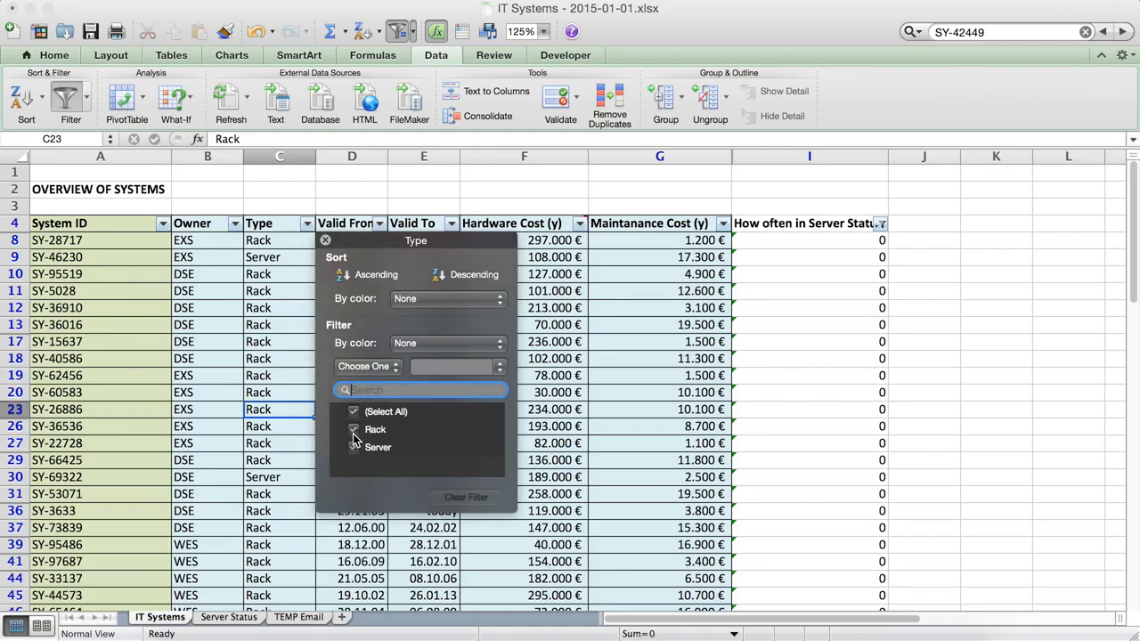
{"action": "left_click", "coordinate": [354, 430]}
{"action": "left_click", "coordinate": [263, 409]}
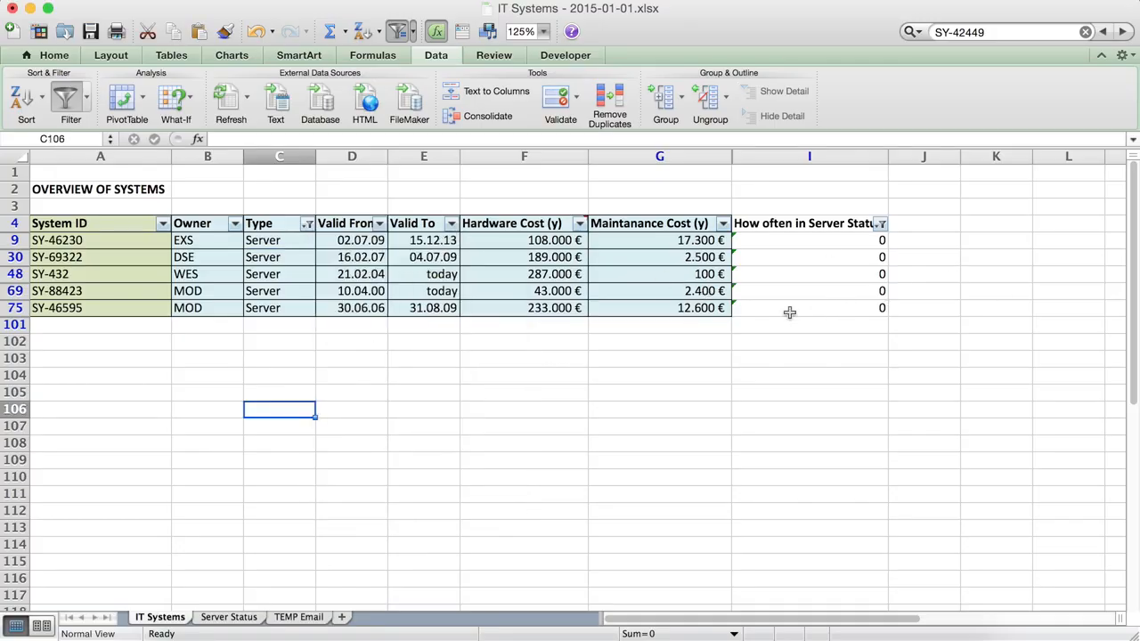
- Copy the filtered table from System ID to Maintanance Cost (y), headers included, to E7 of the TEMP Email sheet and widen column K
{"action": "left_click_drag", "start_coordinate": [677, 307], "coordinate": [46, 225]}
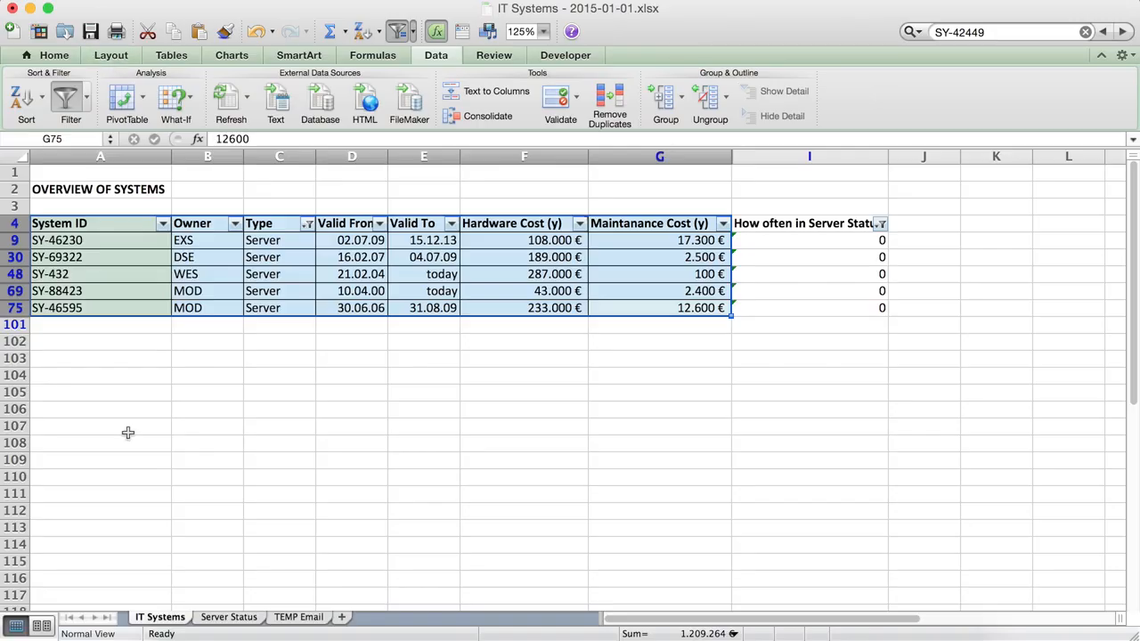
{"action": "left_click", "coordinate": [174, 32]}
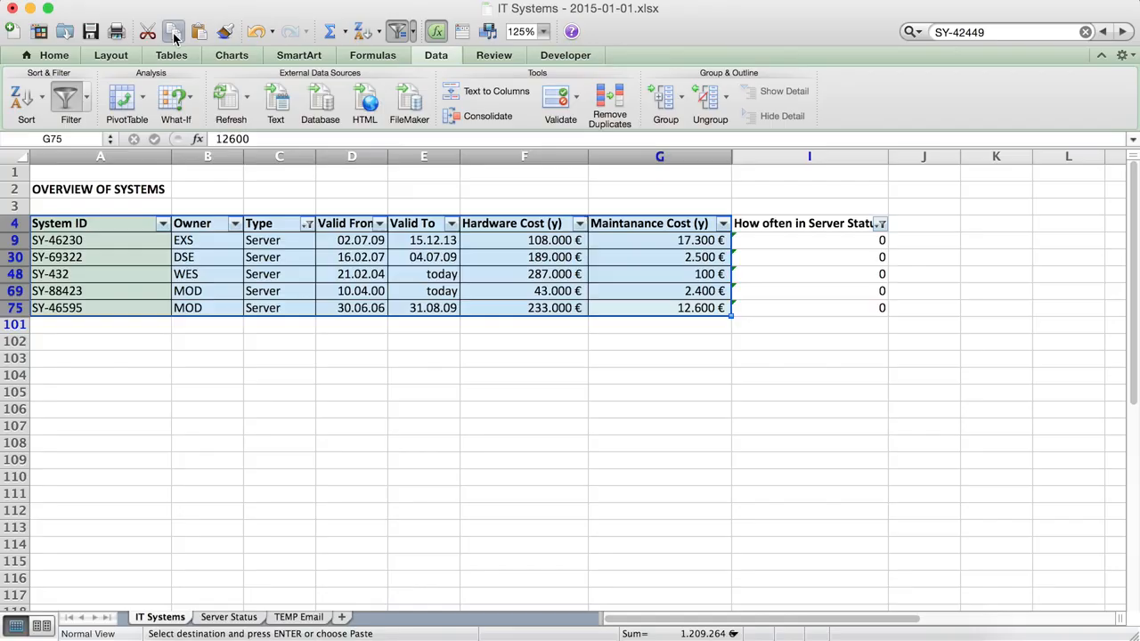
{"action": "left_click", "coordinate": [288, 617]}
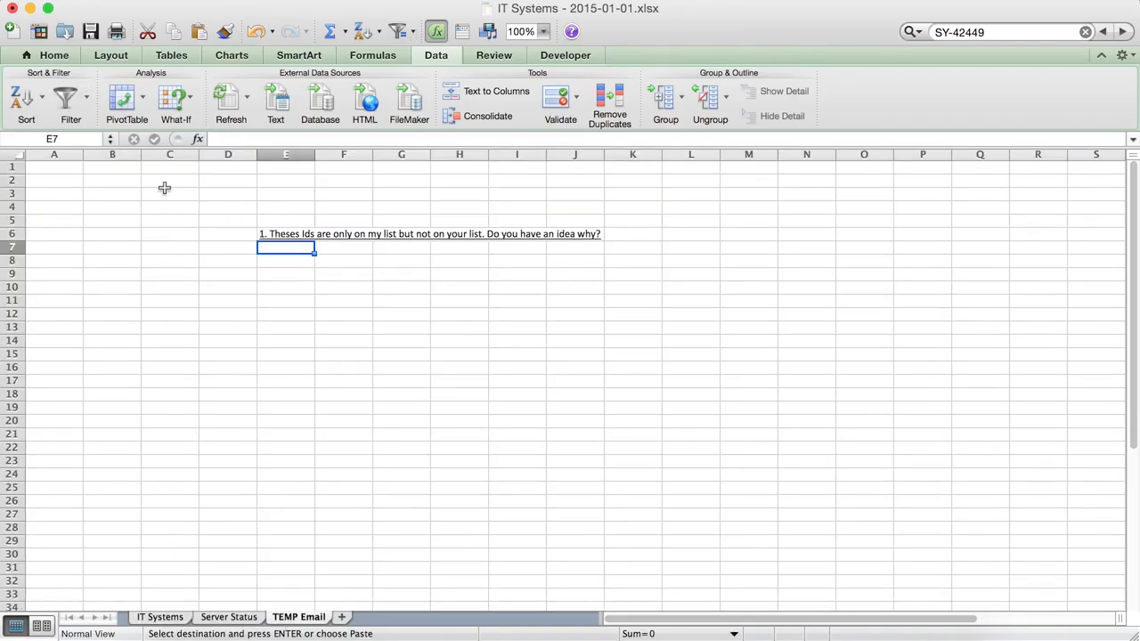
{"action": "left_click", "coordinate": [200, 33]}
{"action": "left_click_drag", "start_coordinate": [665, 154], "coordinate": [705, 154]}
{"action": "left_click", "coordinate": [393, 416]}
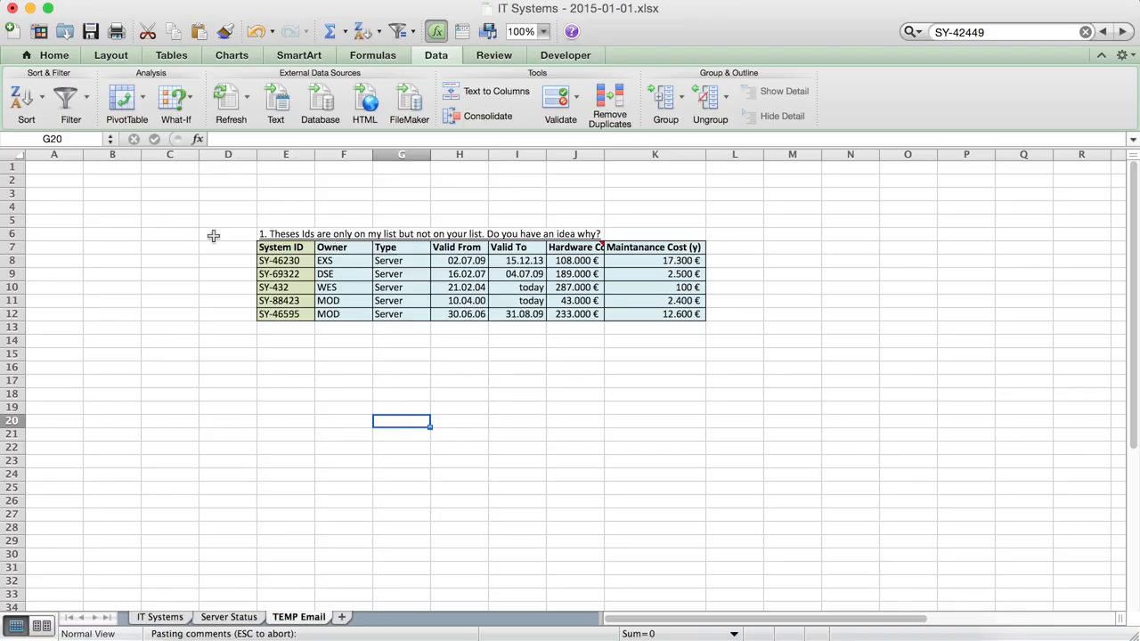
- Enter the heading "2. Theses Ids are only on your list but not on mine!" in cell E14 of the TEMP Email sheet
{"action": "left_click", "coordinate": [294, 342]}
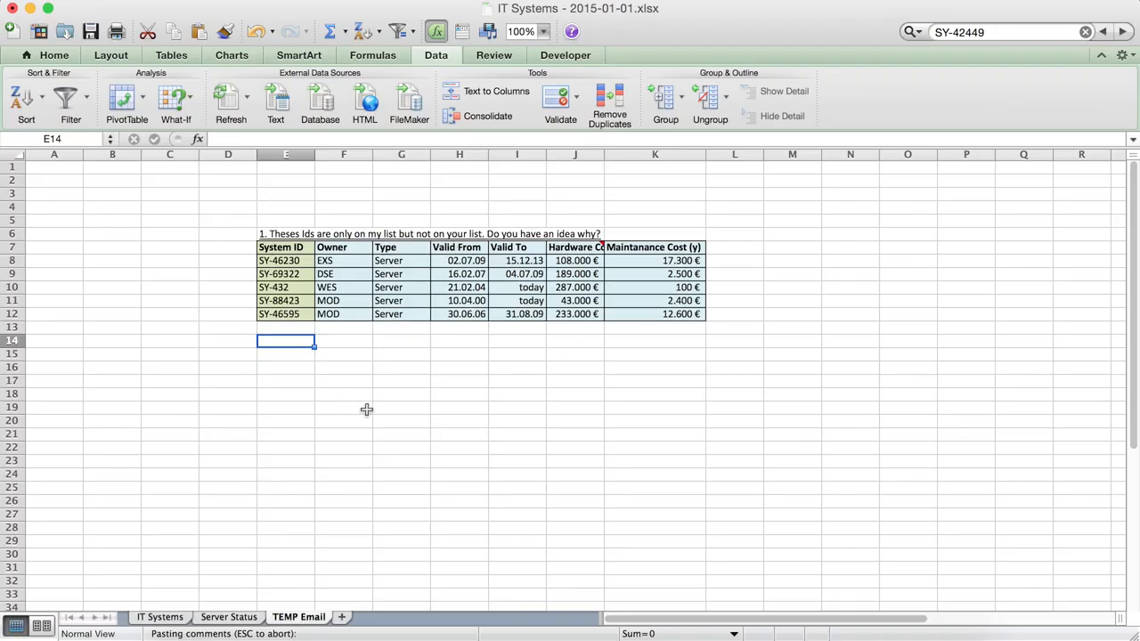
{"action": "type", "text": "2"}
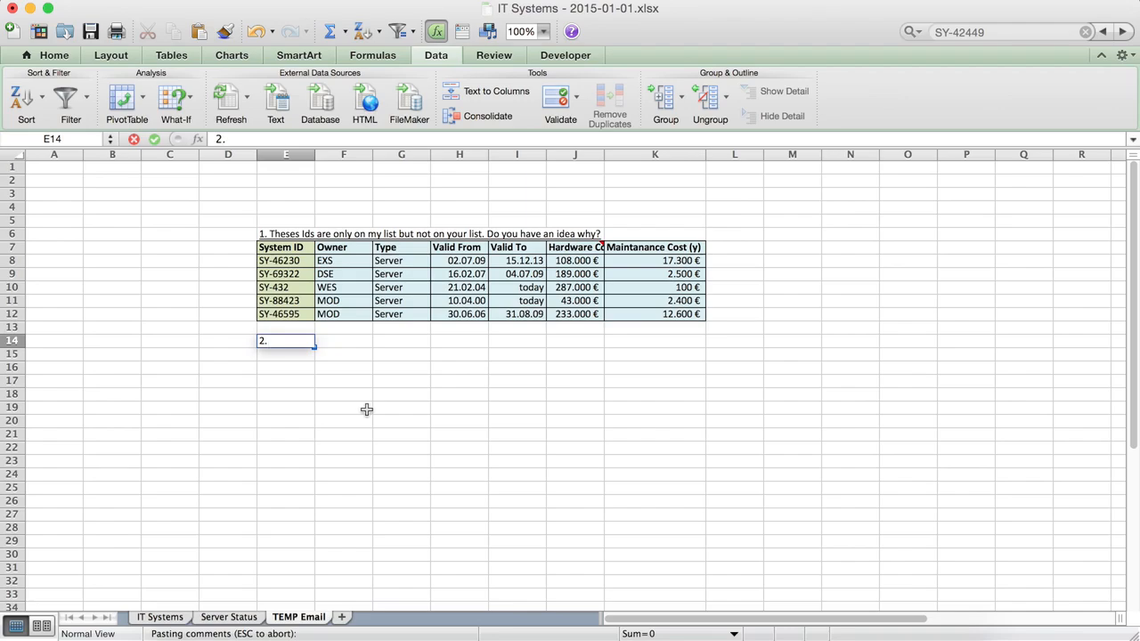
{"action": "type", "text": ". Theses IDs are"}
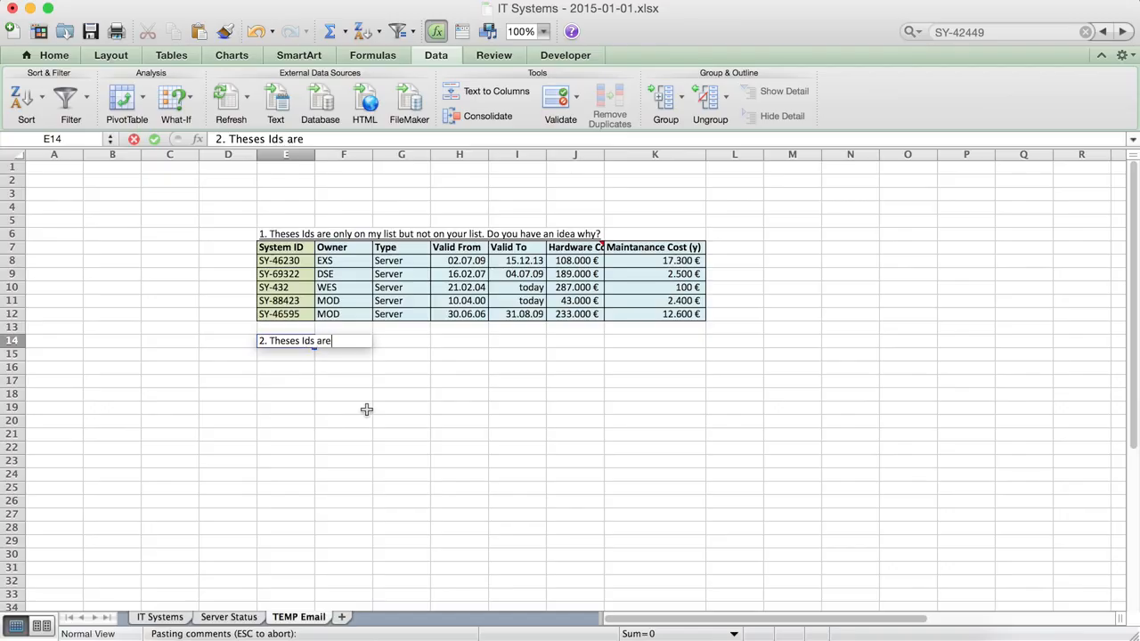
{"action": "type", "text": " only an you"}
{"action": "key", "text": "BackSpace"}
{"action": "key", "text": "BackSpace"}
{"action": "key", "text": "BackSpace"}
{"action": "key", "text": "BackSpace"}
{"action": "key", "text": "BackSpace"}
{"action": "key", "text": "BackSpace"}
{"action": "type", "text": "on your list"}
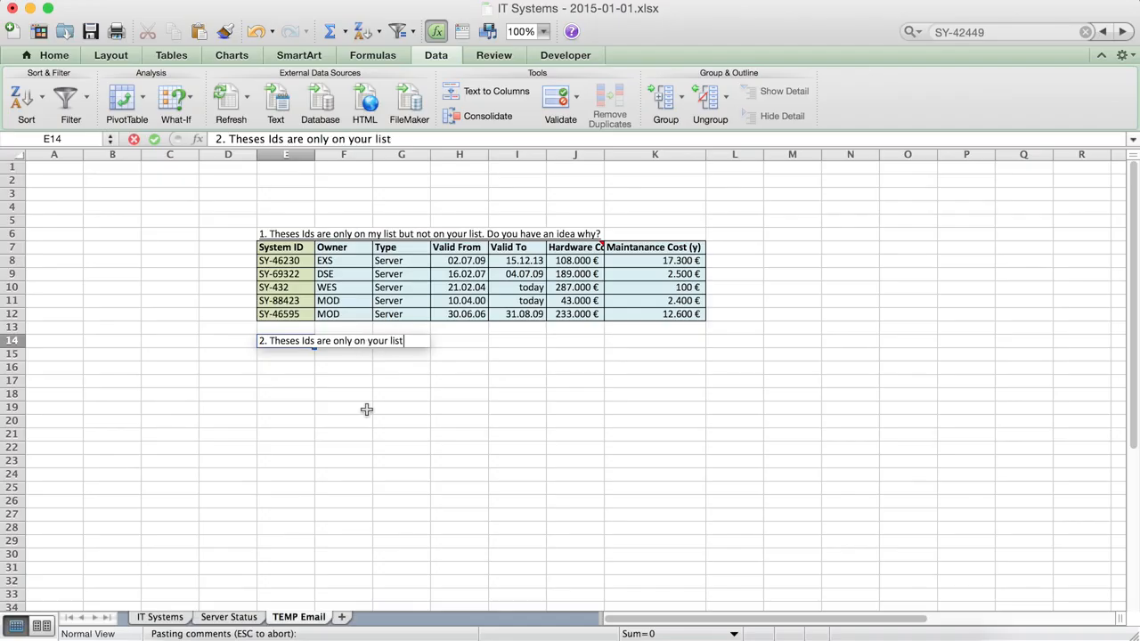
{"action": "type", "text": " but not on"}
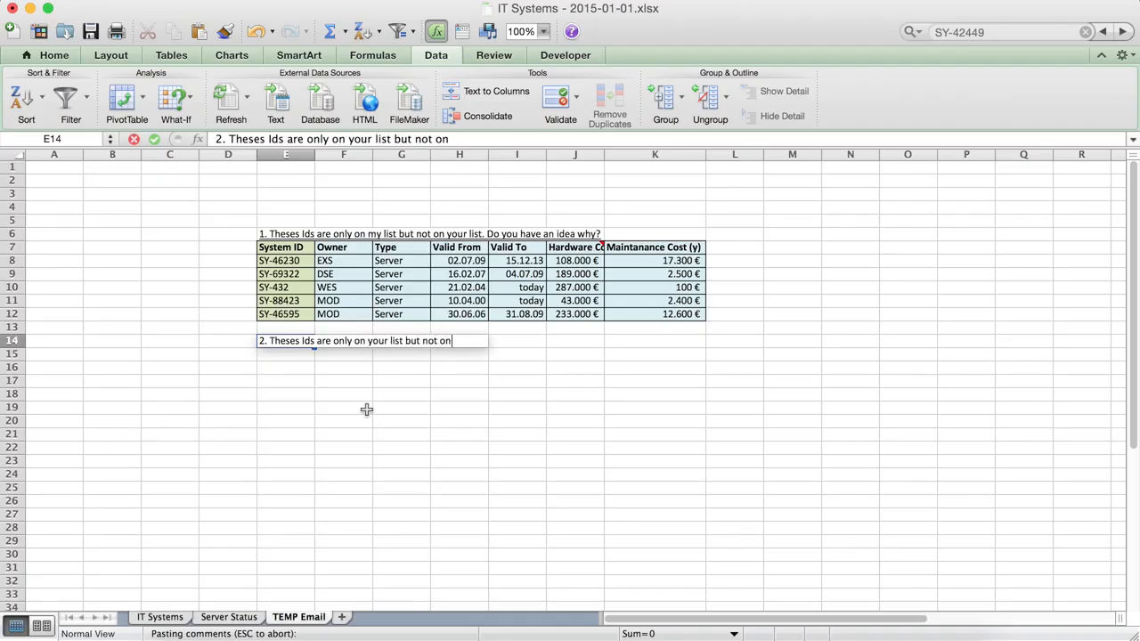
{"action": "type", "text": " mine!!"}
{"action": "key", "text": "Return"}
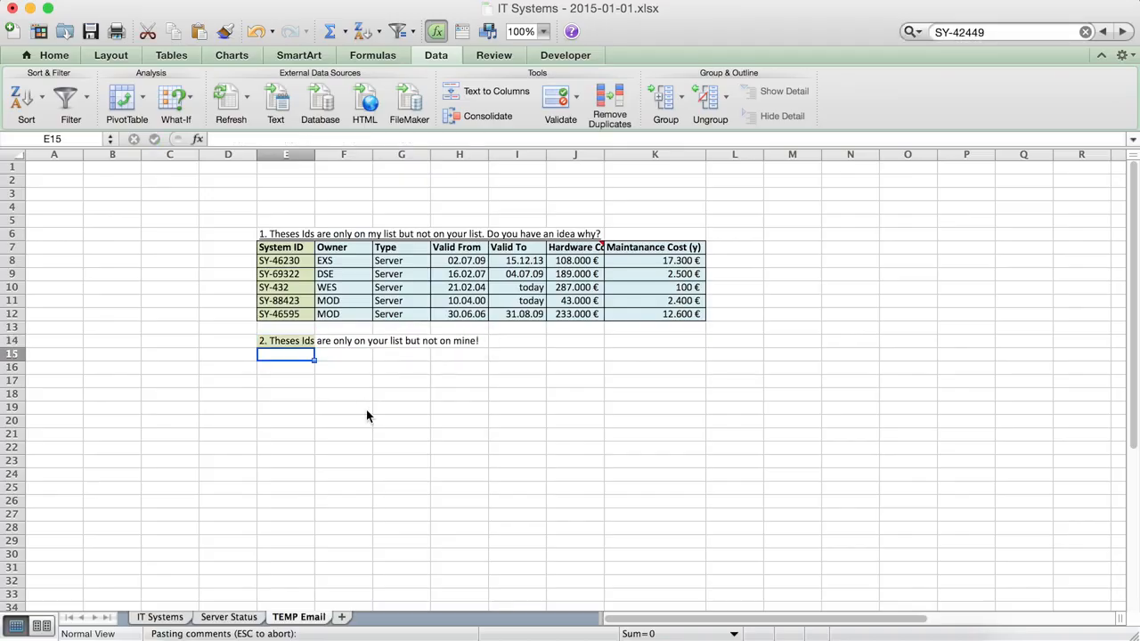
- Underline the heading in E14 and remove its fill colour, leaving cell E15 selected
{"action": "key", "text": "Up"}
{"action": "key", "text": "super+u"}
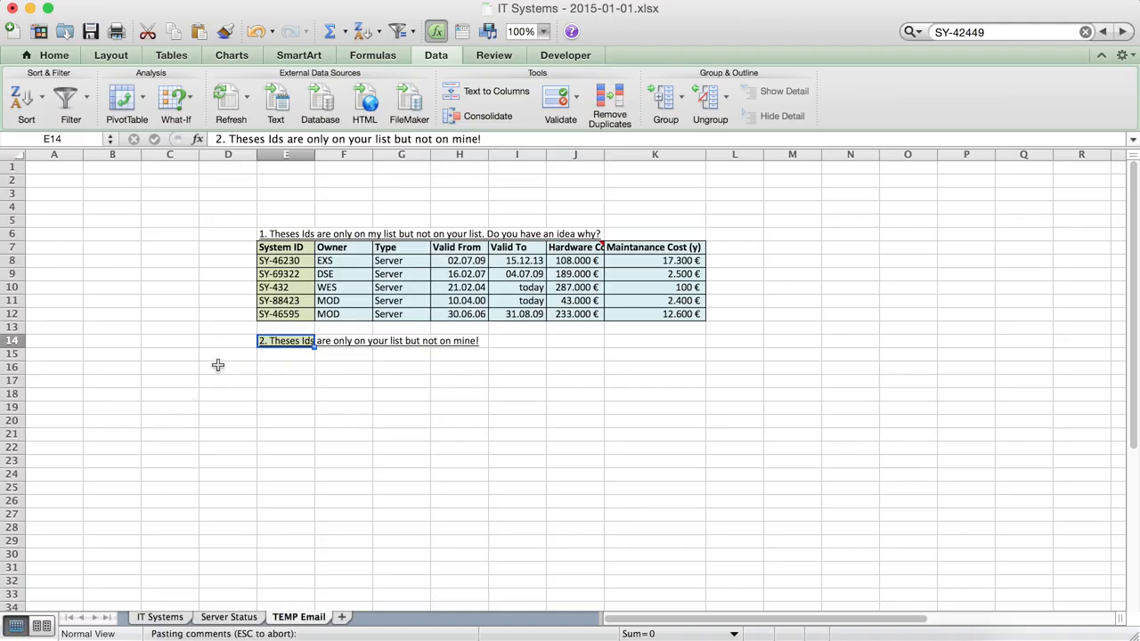
{"action": "left_click", "coordinate": [63, 56]}
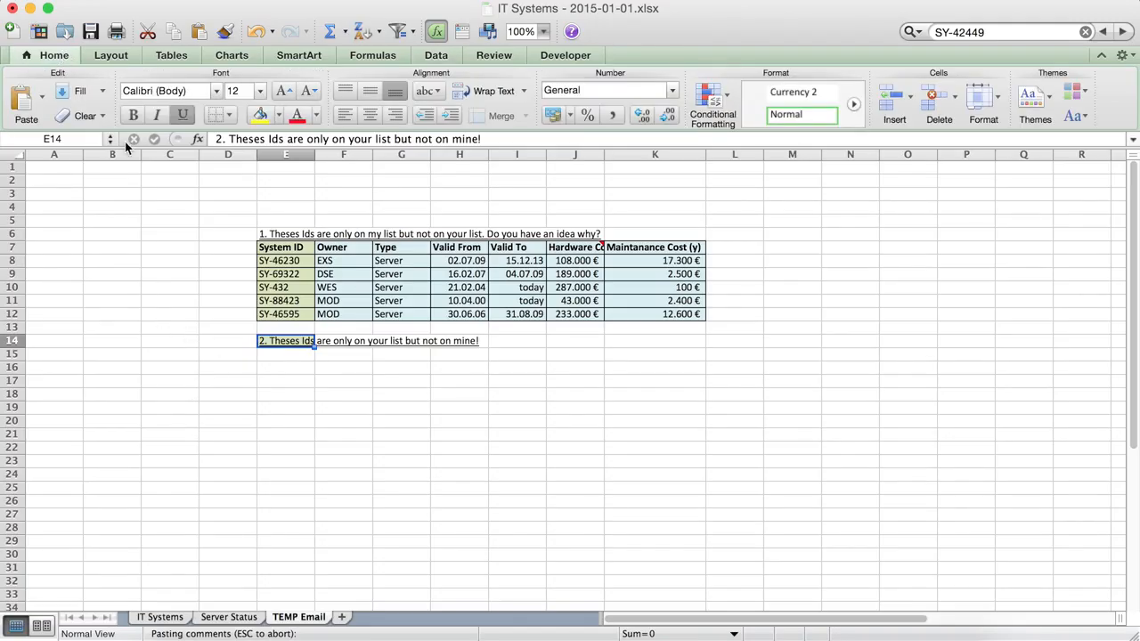
{"action": "left_click", "coordinate": [278, 115]}
{"action": "left_click", "coordinate": [256, 149]}
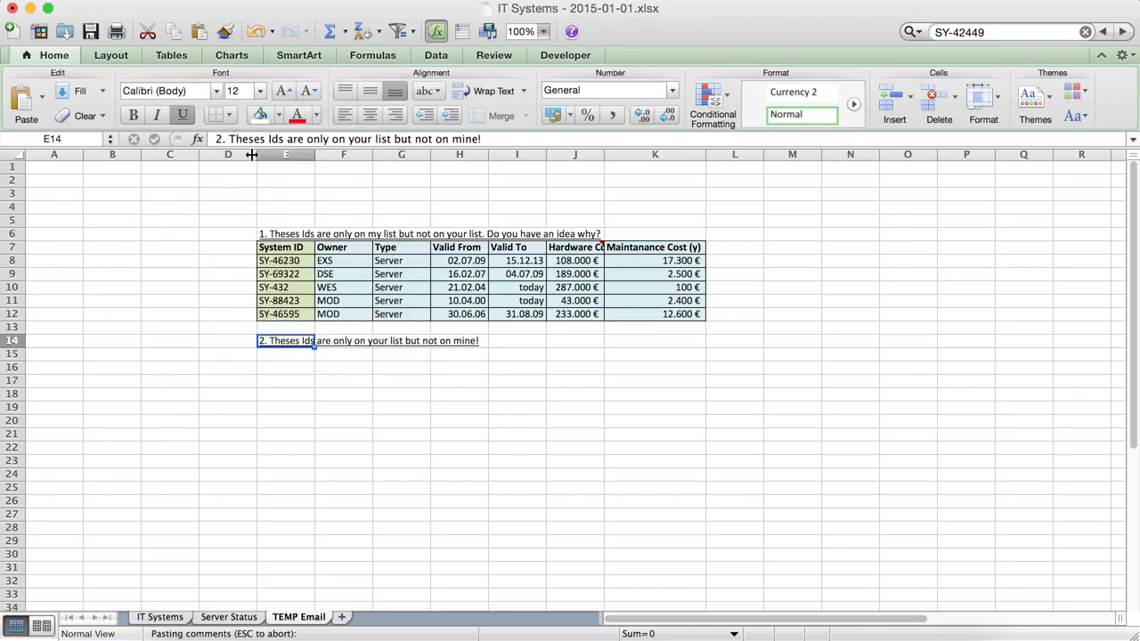
{"action": "left_click", "coordinate": [283, 364]}
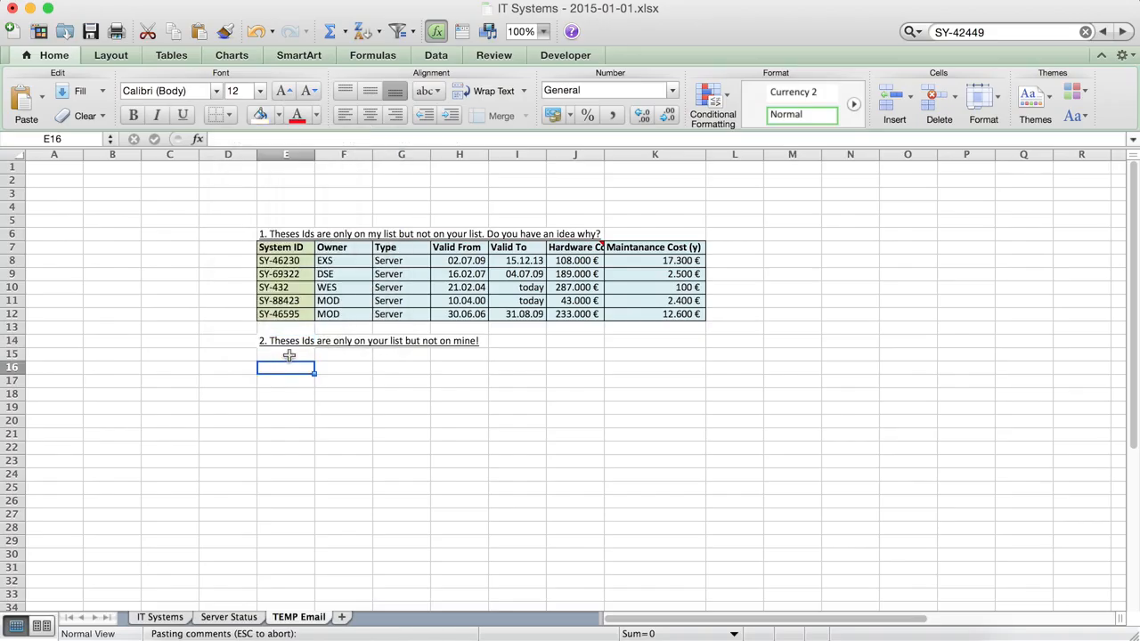
{"action": "left_click", "coordinate": [287, 355]}
- On the Server Status sheet, remove the existing filter and reapply it to header cells A1:E1, including How often in "IT Systems" list
{"action": "left_click", "coordinate": [228, 617]}
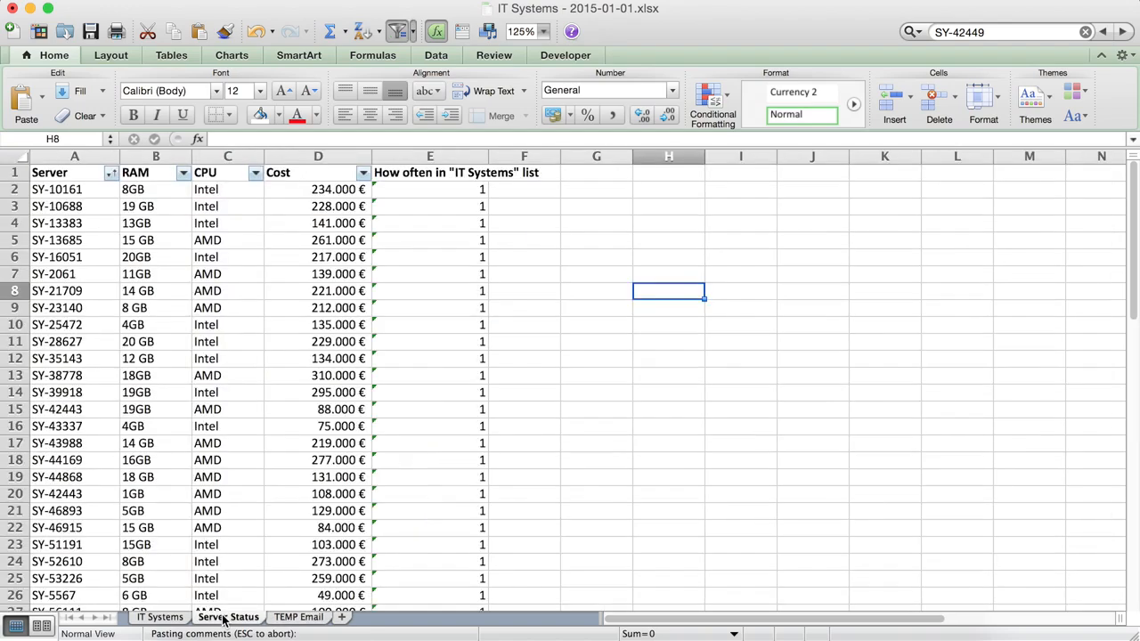
{"action": "left_click_drag", "start_coordinate": [415, 174], "coordinate": [49, 173]}
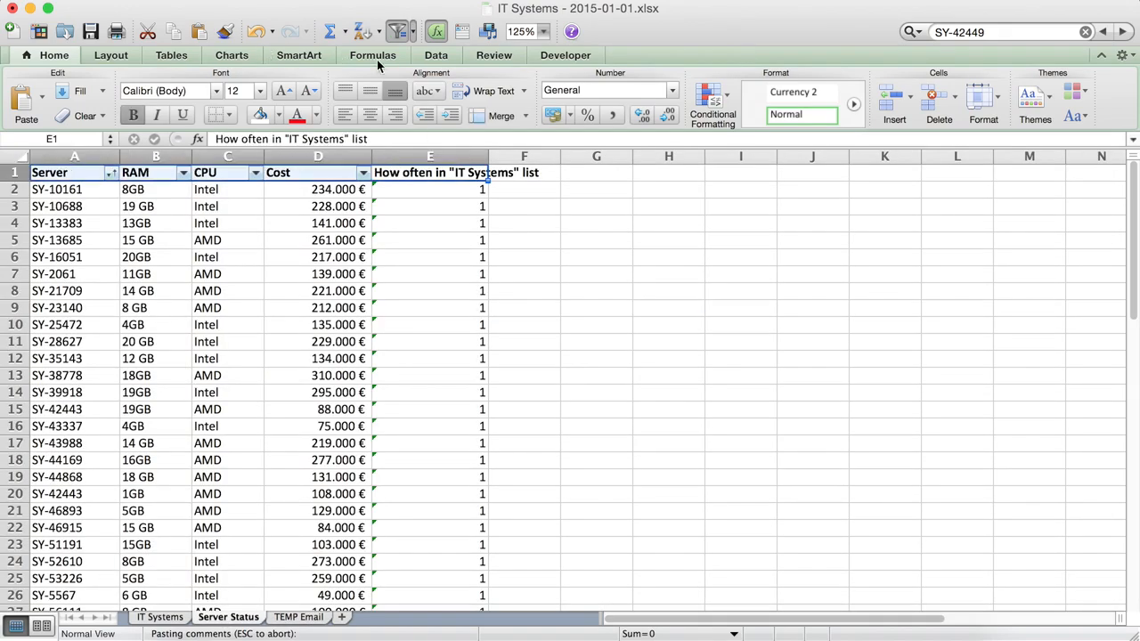
{"action": "left_click", "coordinate": [436, 55]}
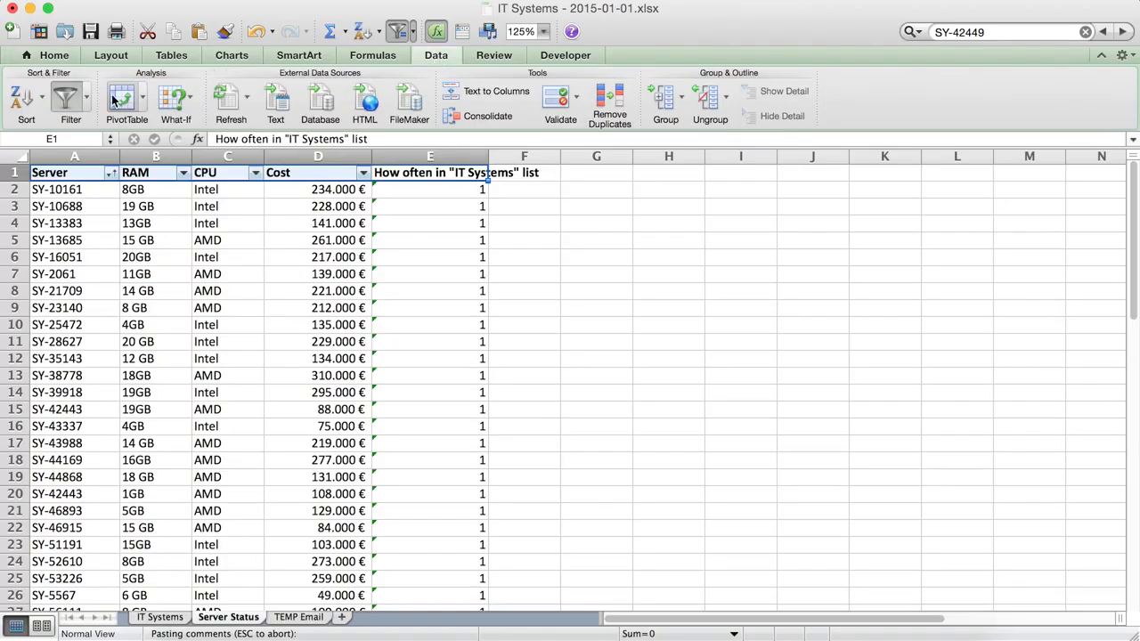
{"action": "left_click", "coordinate": [67, 100]}
{"action": "left_click", "coordinate": [67, 100]}
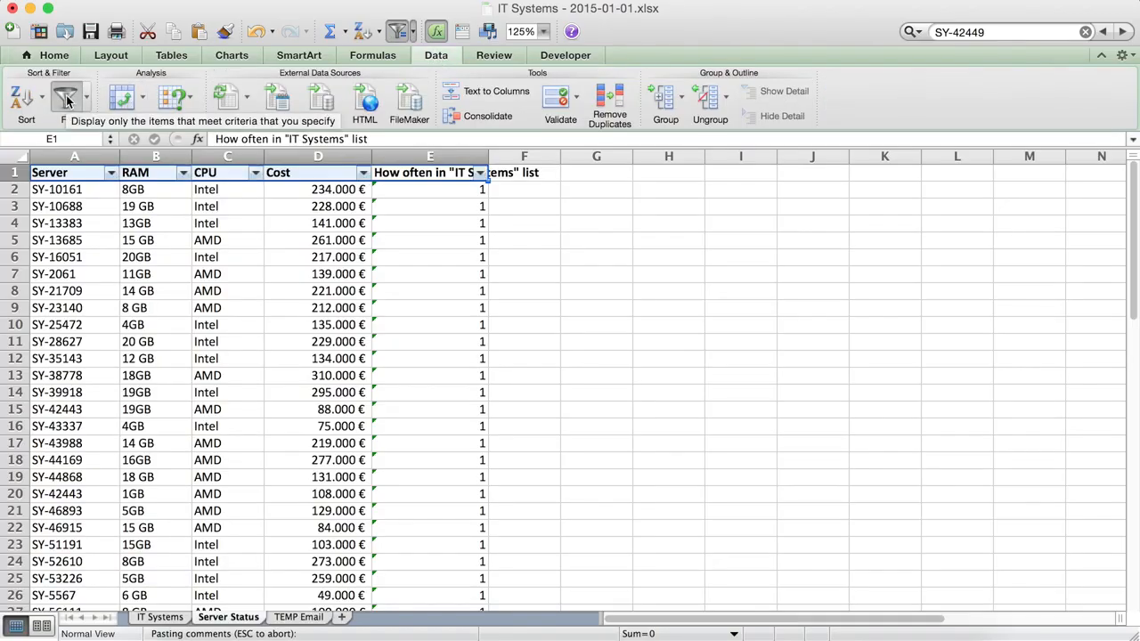
- Filter the How often in "IT Systems" list column to show only the value 0
{"action": "left_click", "coordinate": [441, 314]}
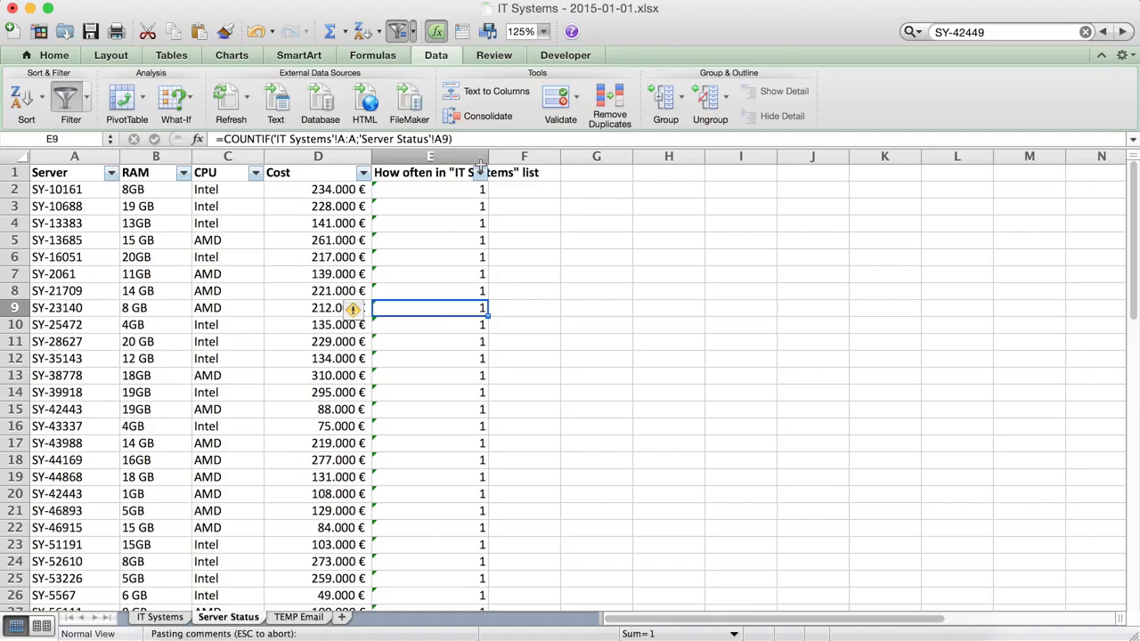
{"action": "left_click", "coordinate": [480, 172]}
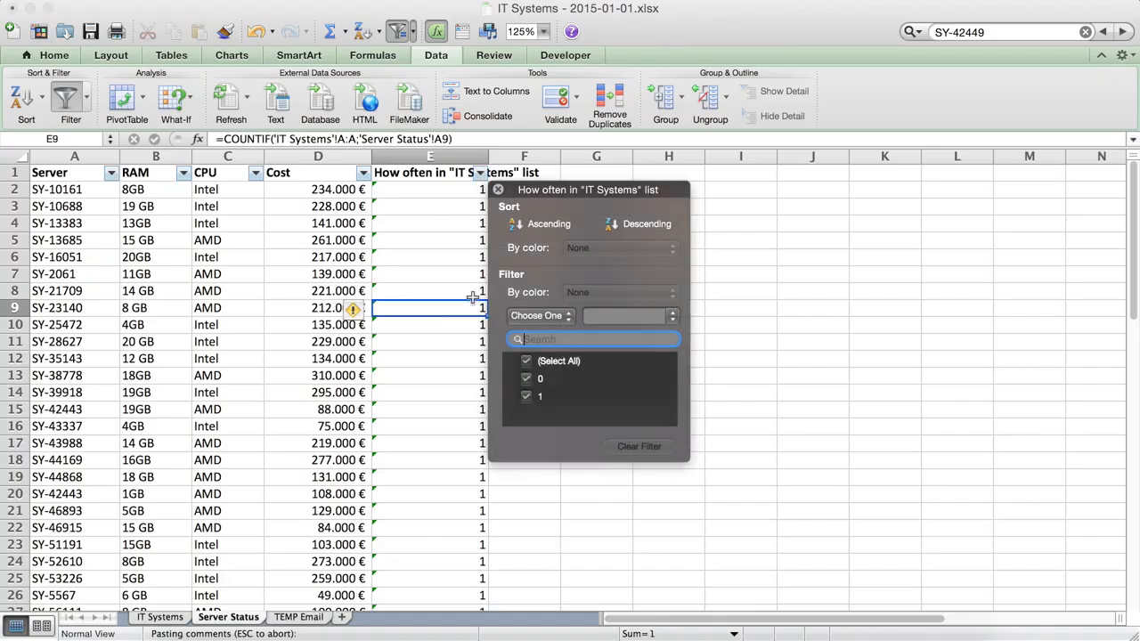
{"action": "left_click", "coordinate": [528, 398]}
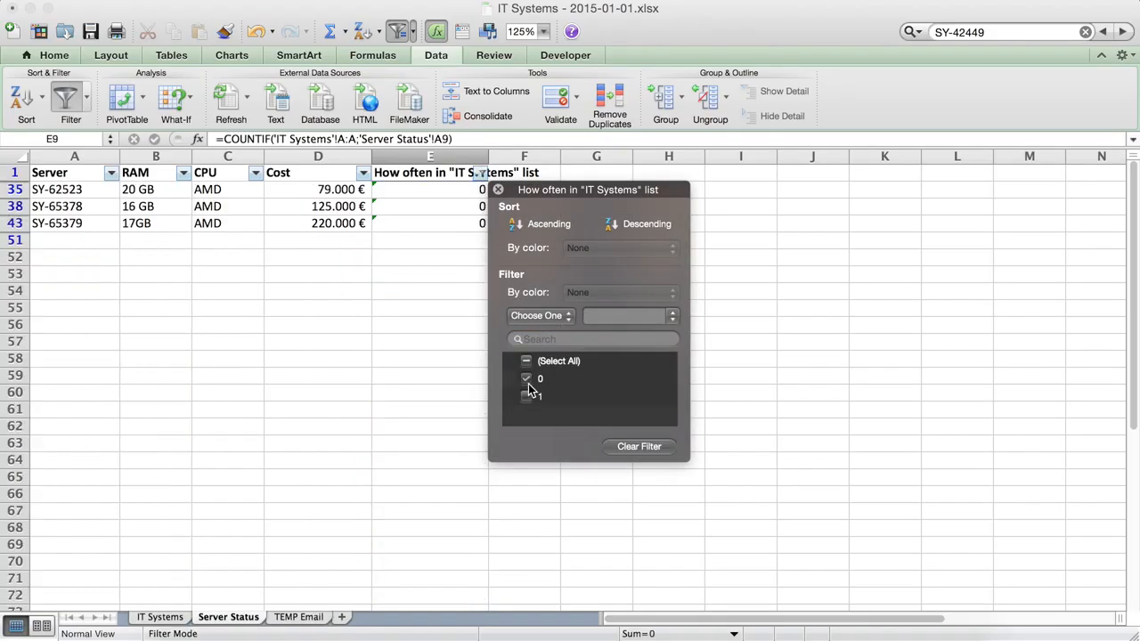
{"action": "left_click", "coordinate": [432, 371]}
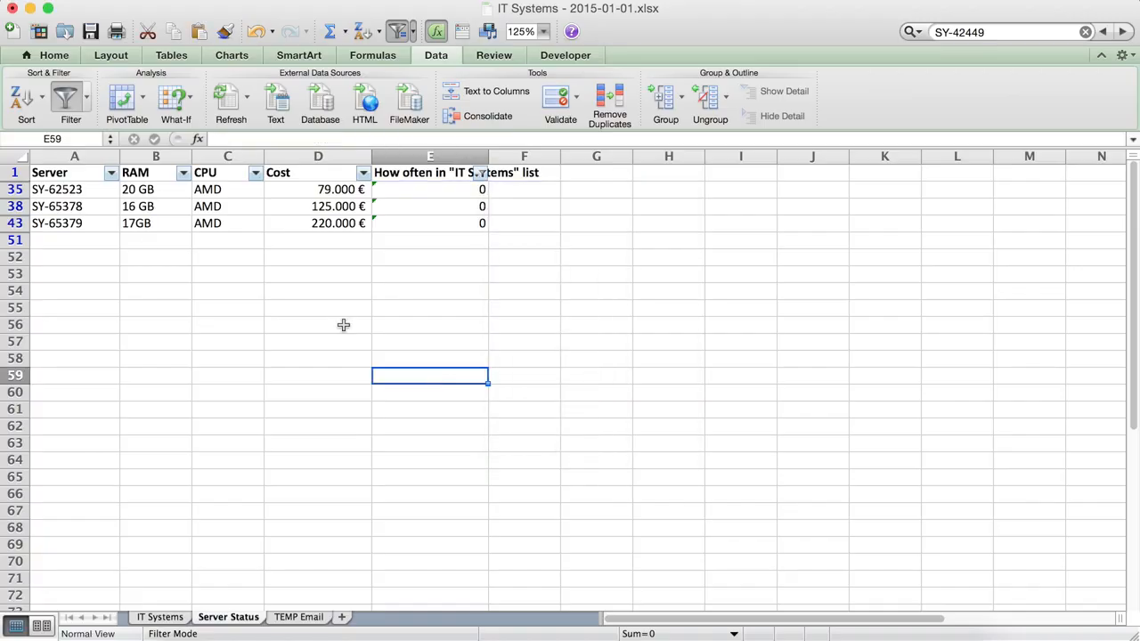
- Copy the filtered Server to Cost columns, headers included, to E15 of the TEMP Email sheet and select cell E20
{"action": "left_click_drag", "start_coordinate": [60, 172], "coordinate": [301, 227]}
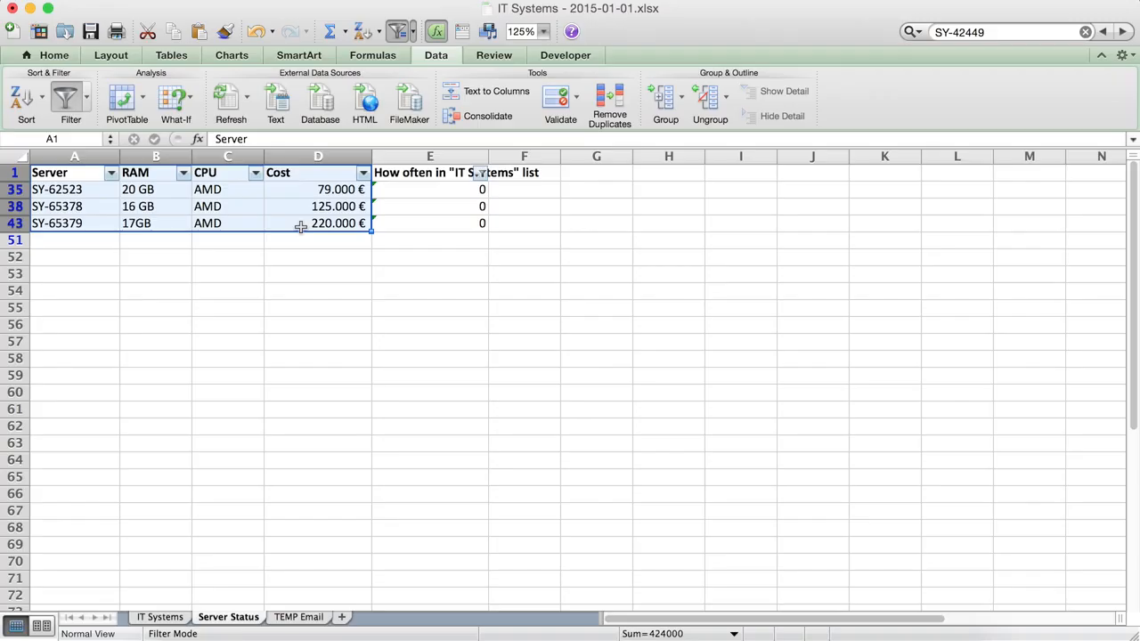
{"action": "left_click", "coordinate": [173, 31]}
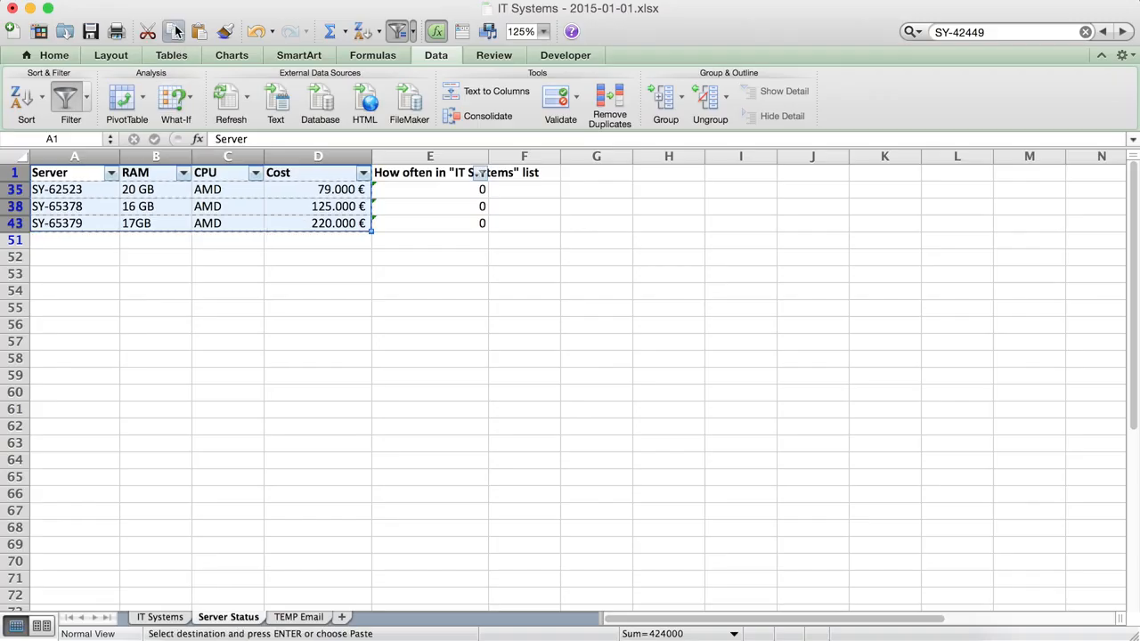
{"action": "left_click", "coordinate": [290, 617]}
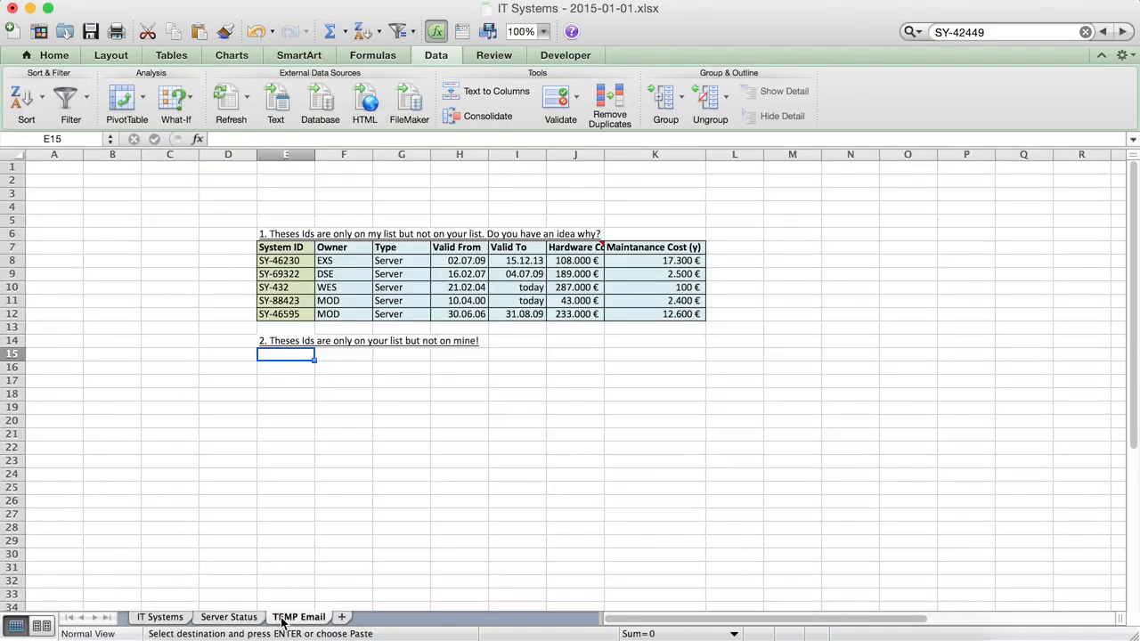
{"action": "left_click", "coordinate": [199, 32]}
{"action": "left_click", "coordinate": [267, 432]}
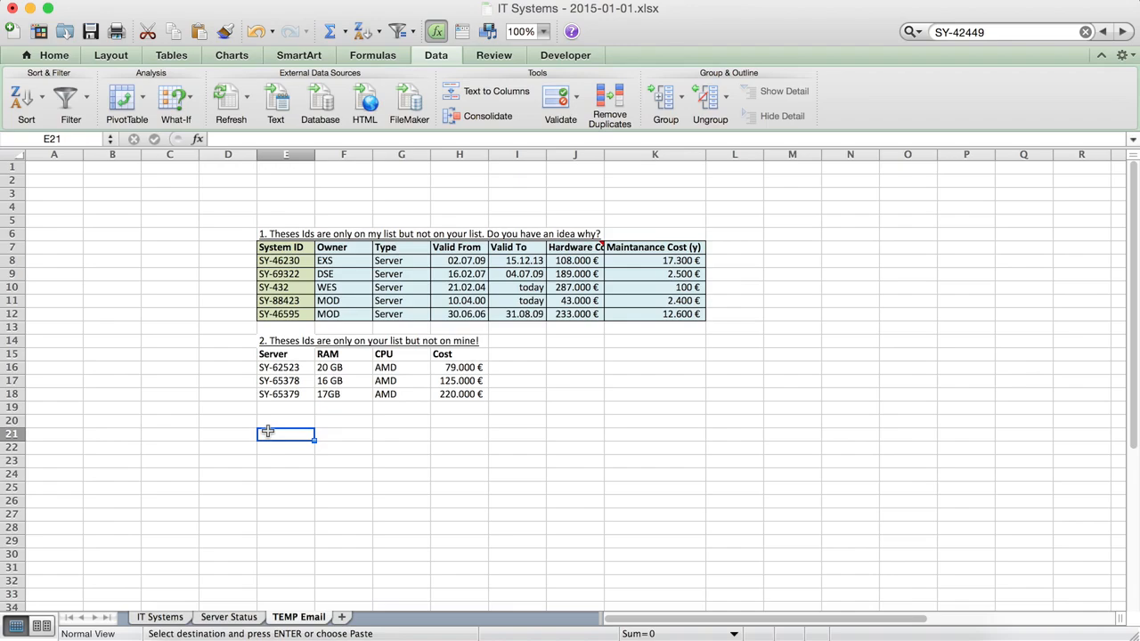
{"action": "left_click", "coordinate": [267, 420]}
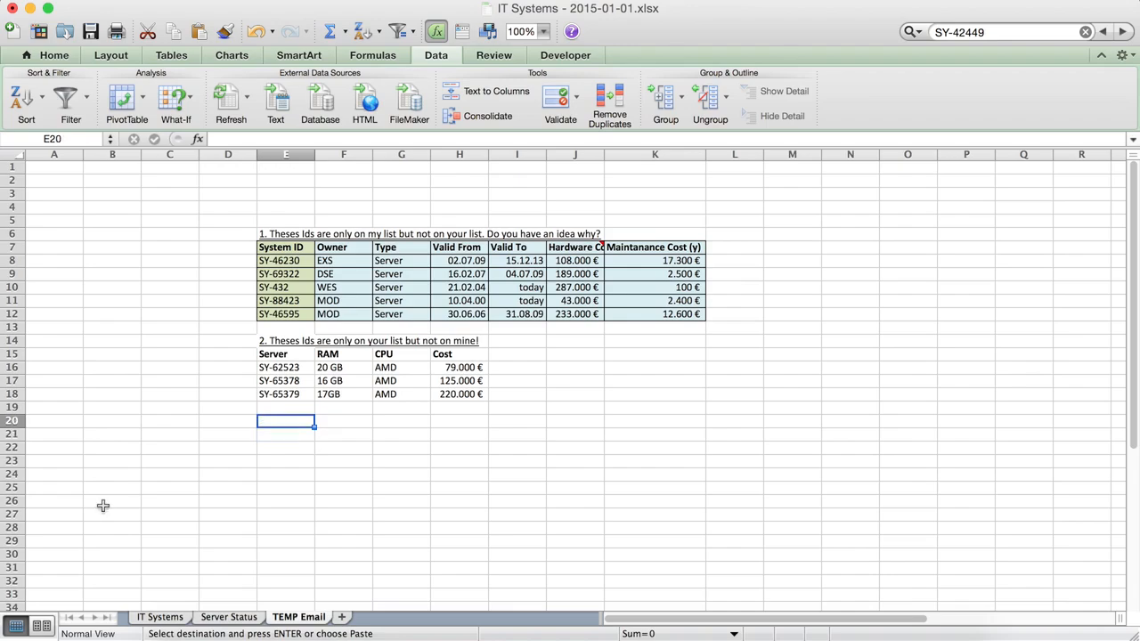